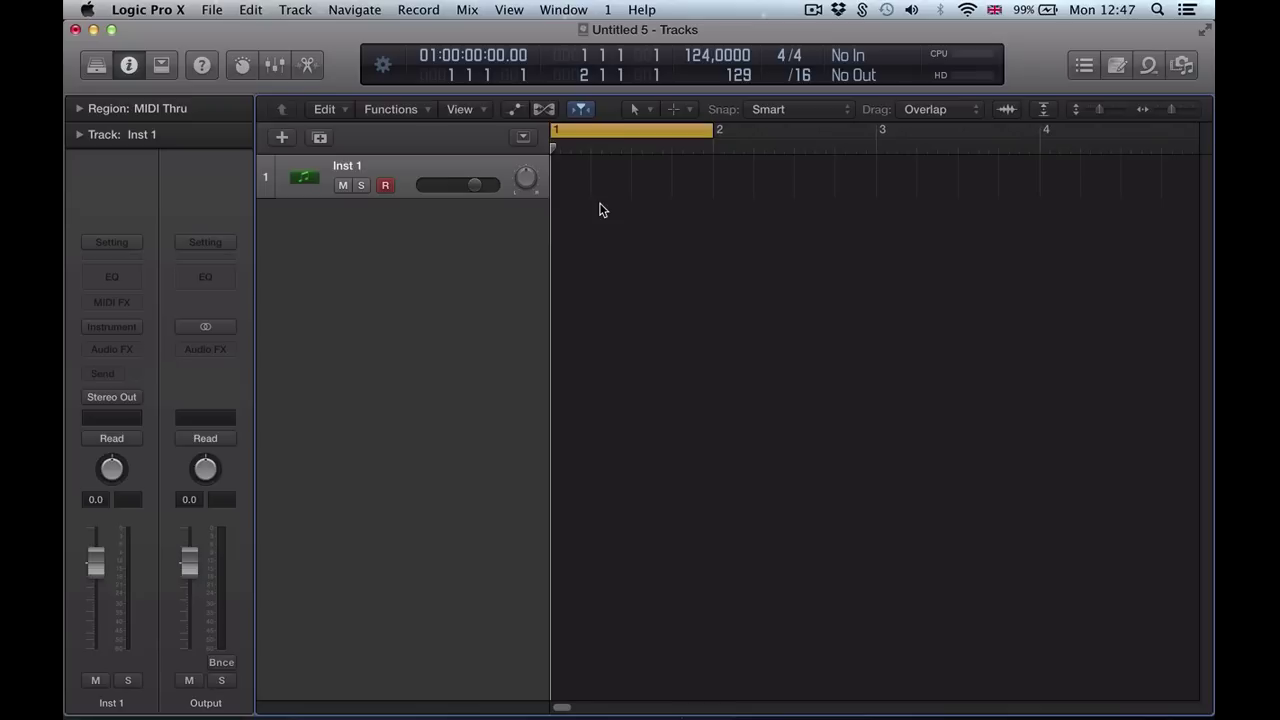
# Show the All Files browser, widen it and go to the Home folder.
pyautogui.press('f')
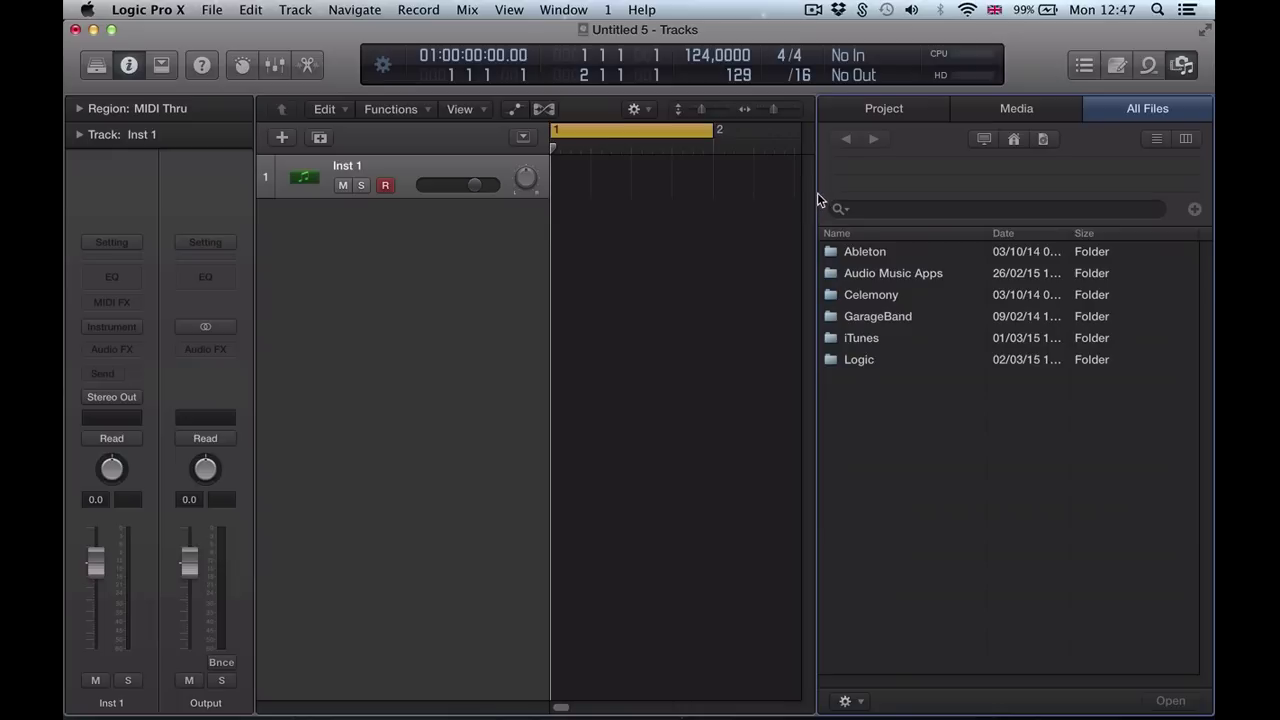
pyautogui.moveTo(808, 194); pyautogui.dragTo(567, 207)
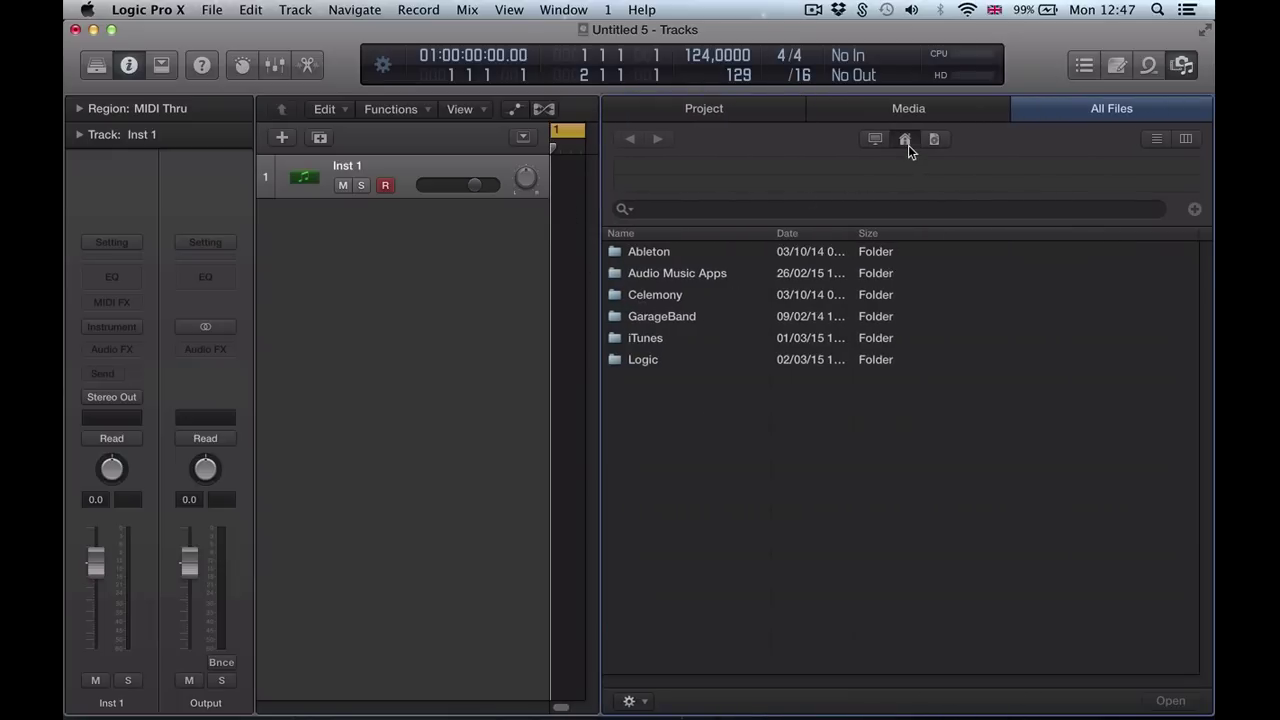
pyautogui.click(906, 140)
# Navigate Dropbox > Soundware > Sample Magic > Big Bass 2 > SM101 Big Bass 2 and select SM101 Big Bass DEMO 8.
pyautogui.doubleClick(646, 340)
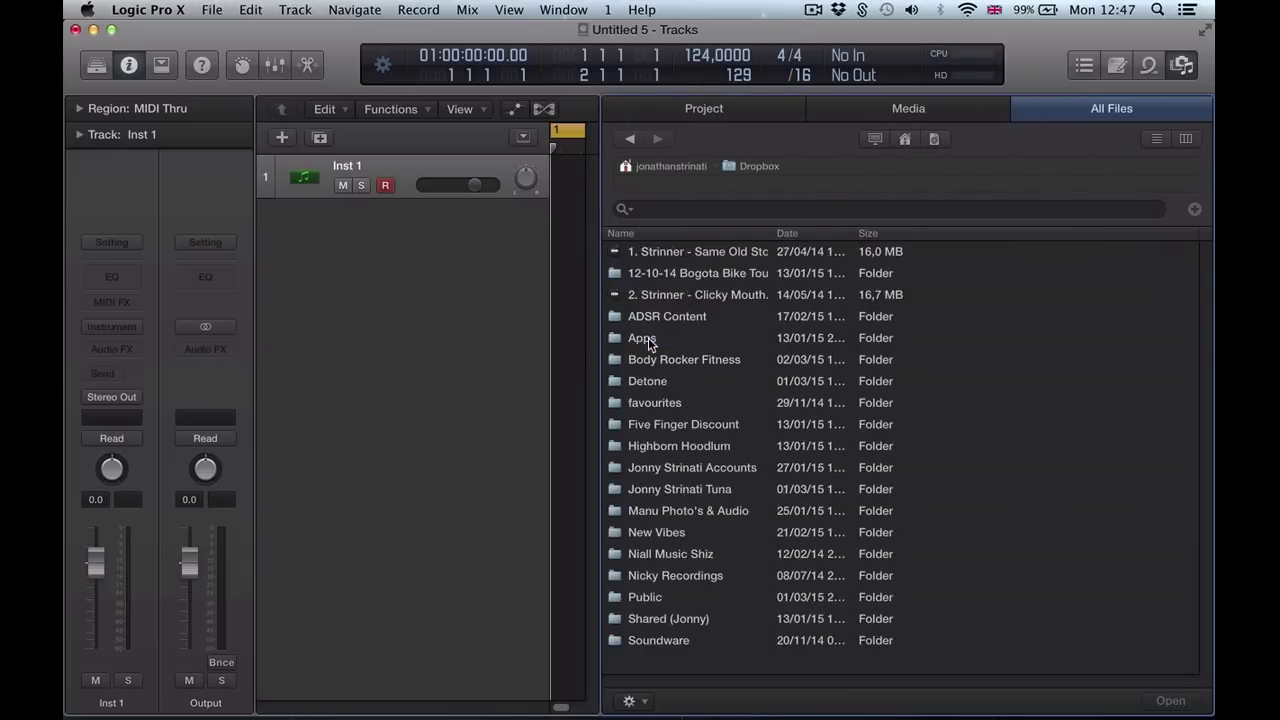
pyautogui.doubleClick(659, 642)
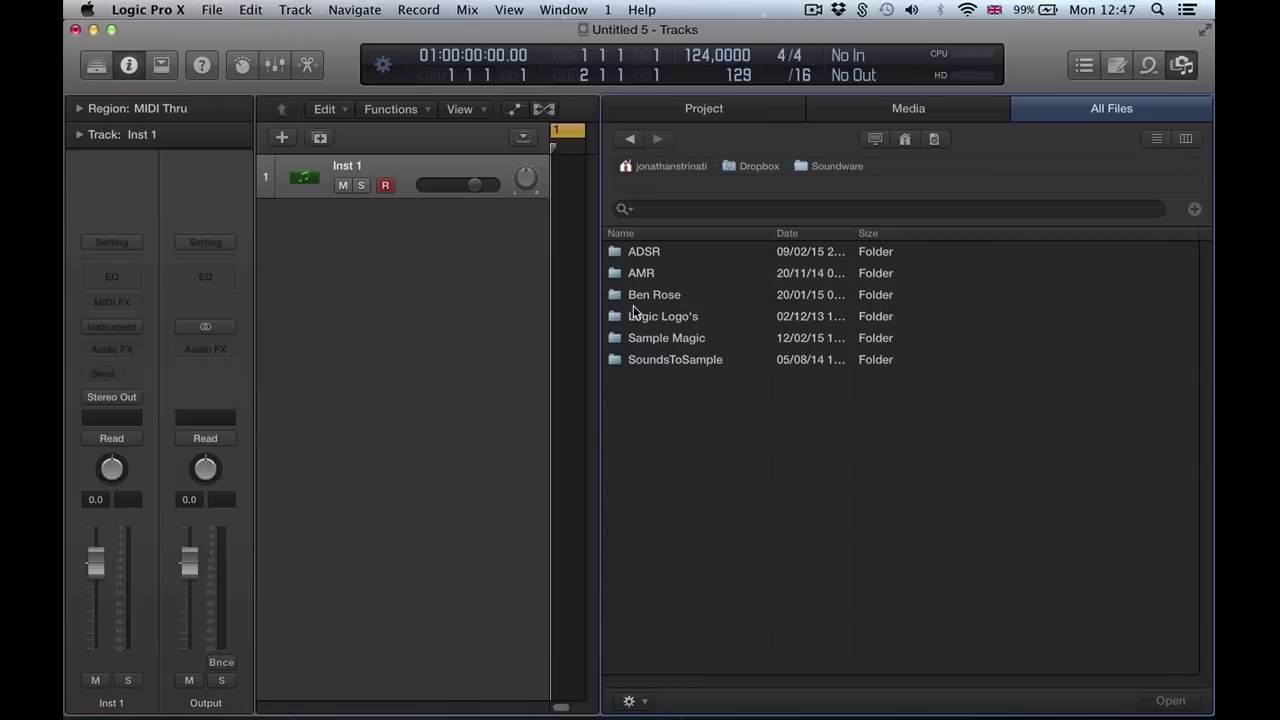
pyautogui.doubleClick(660, 339)
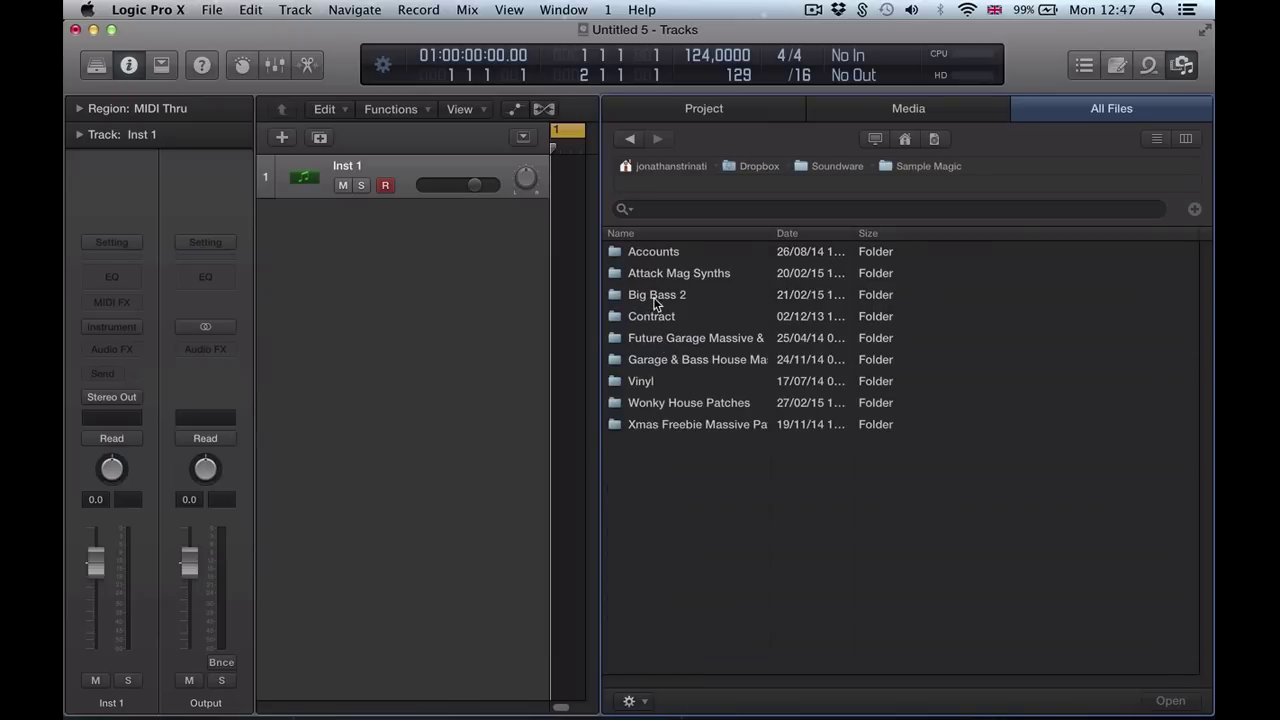
pyautogui.doubleClick(657, 294)
pyautogui.doubleClick(663, 385)
pyautogui.scroll(-1, 696, 503)
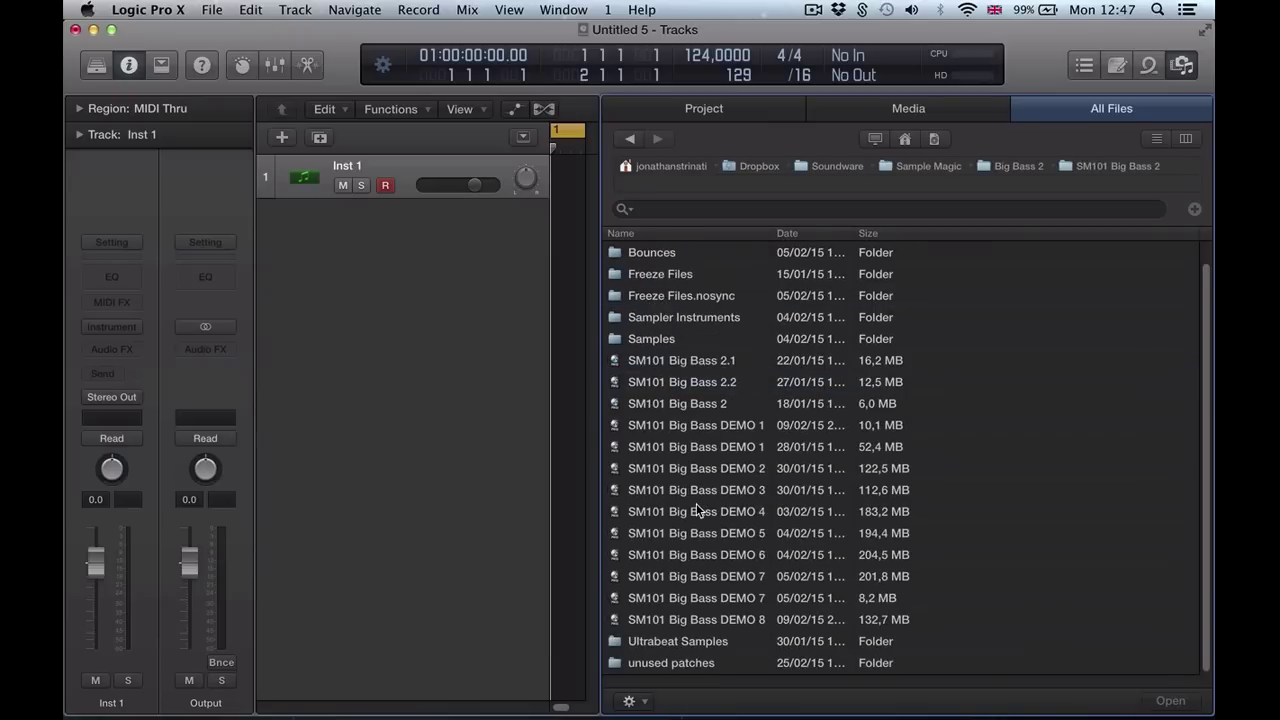
pyautogui.click(665, 620)
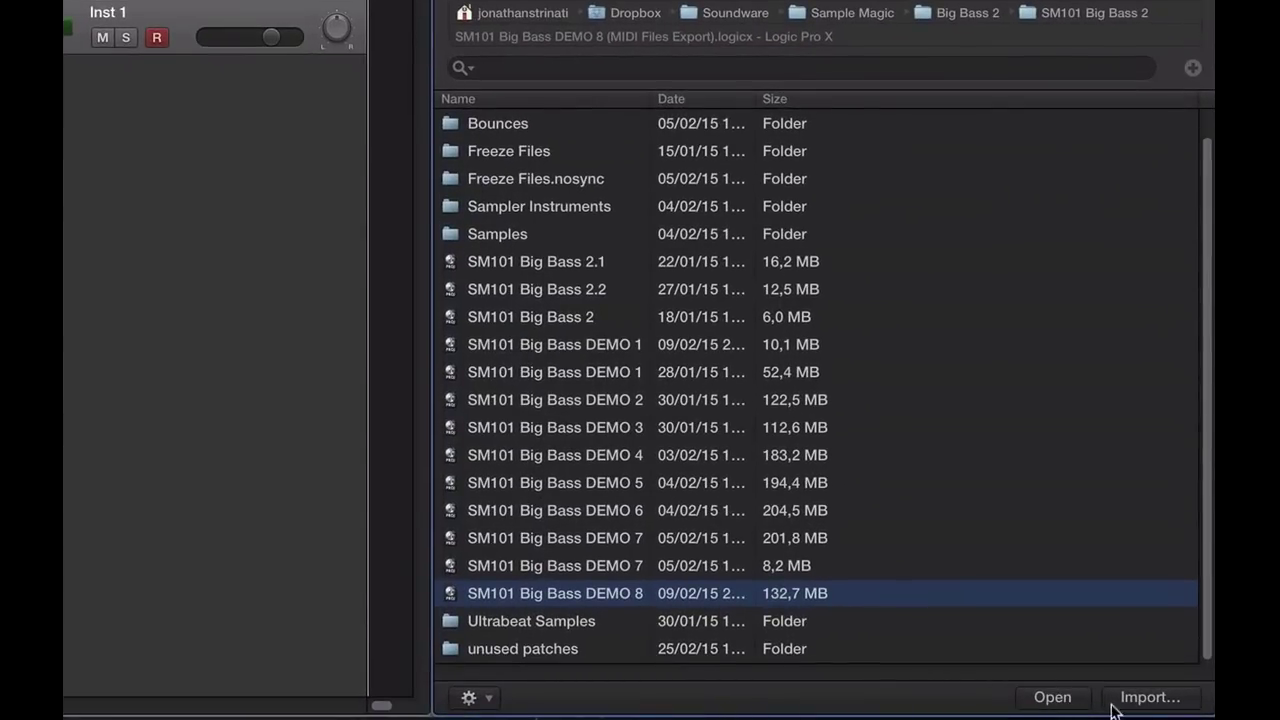
# Load DEMO 8's tracks into the import list and scroll through them.
pyautogui.click(1145, 700)
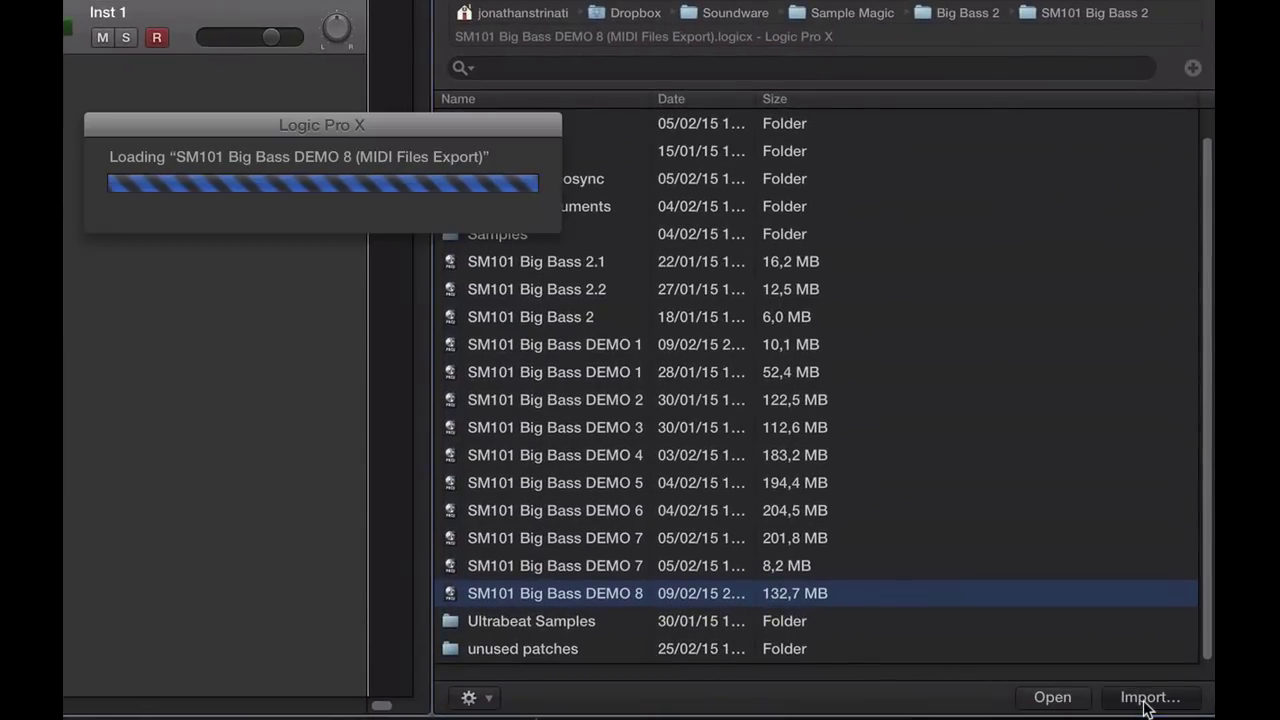
pyautogui.scroll(-15, 668, 297)
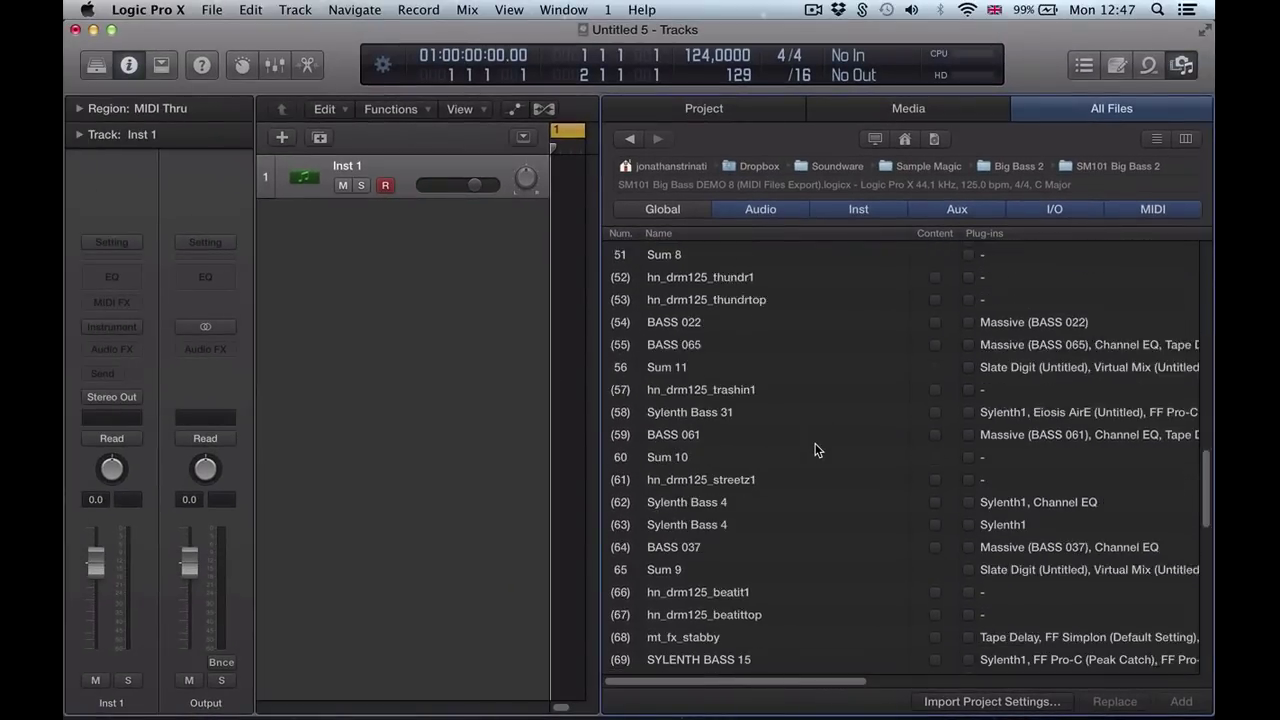
pyautogui.scroll(-12, 814, 449)
pyautogui.scroll(8, 810, 449)
pyautogui.scroll(15, 810, 449)
pyautogui.scroll(-15, 791, 449)
pyautogui.scroll(-10, 790, 470)
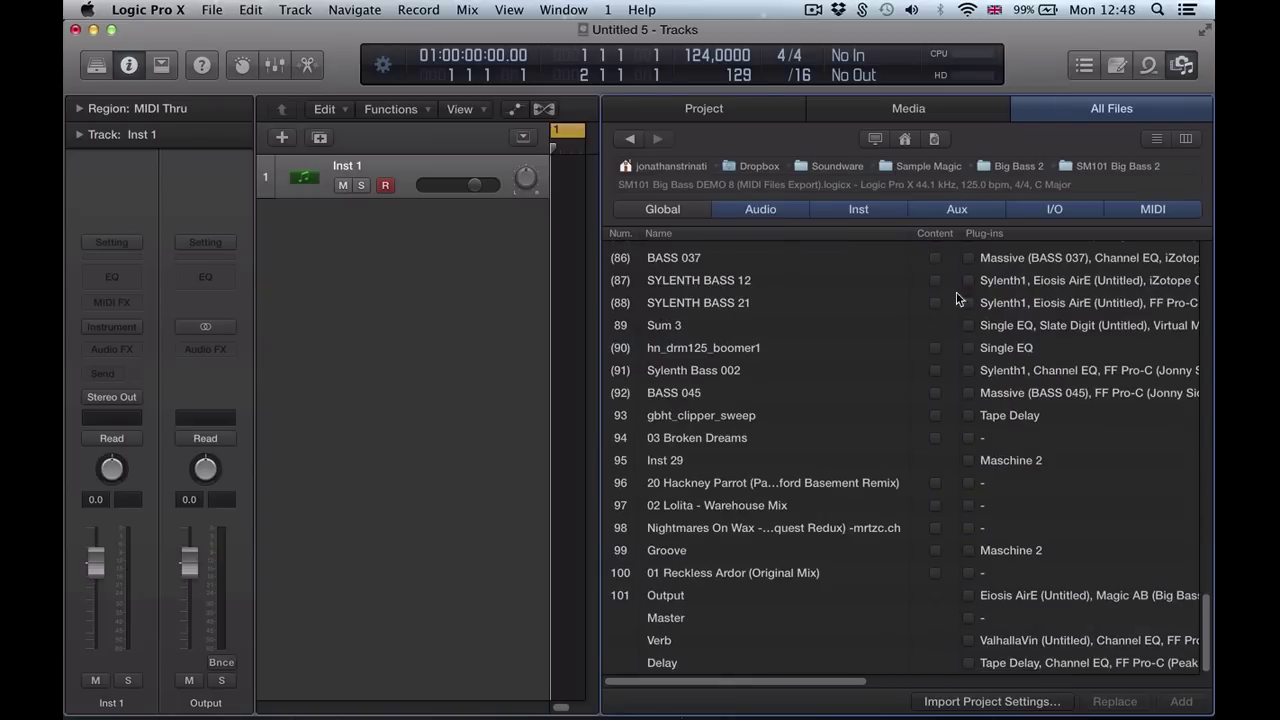
pyautogui.hscroll(10, 978, 607)
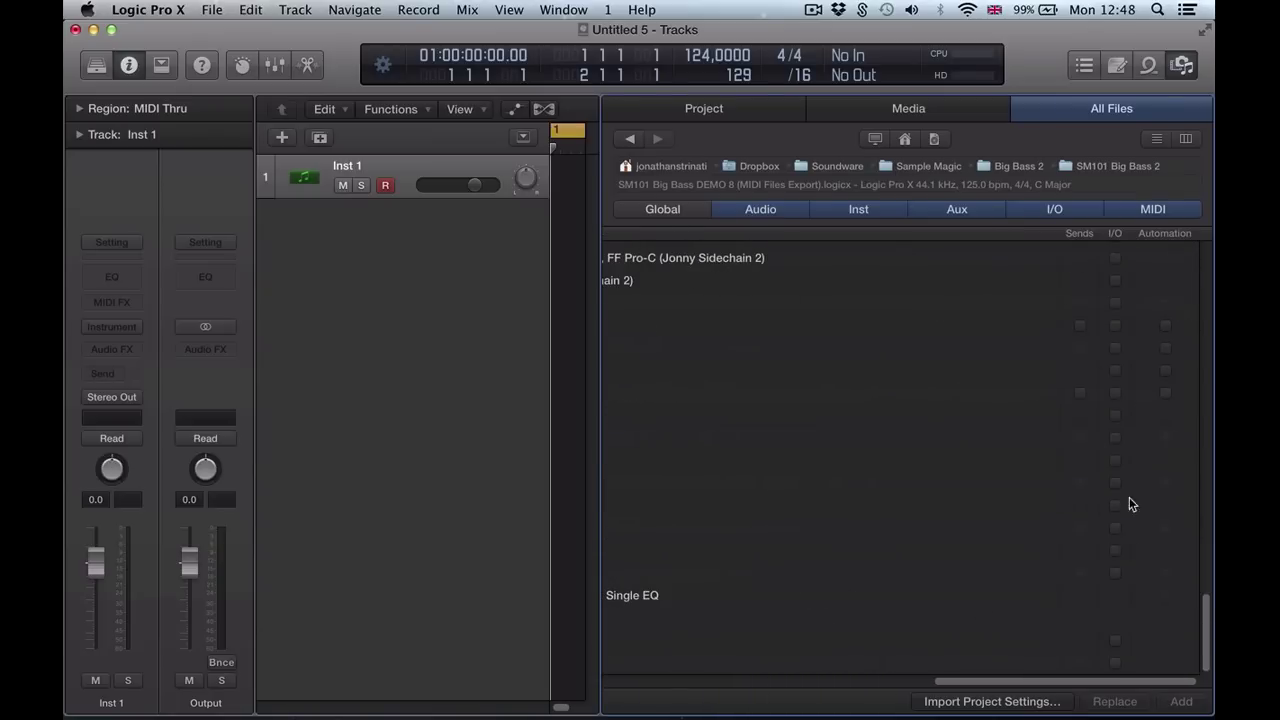
pyautogui.hscroll(-6, 1052, 588)
pyautogui.hscroll(-5, 1052, 590)
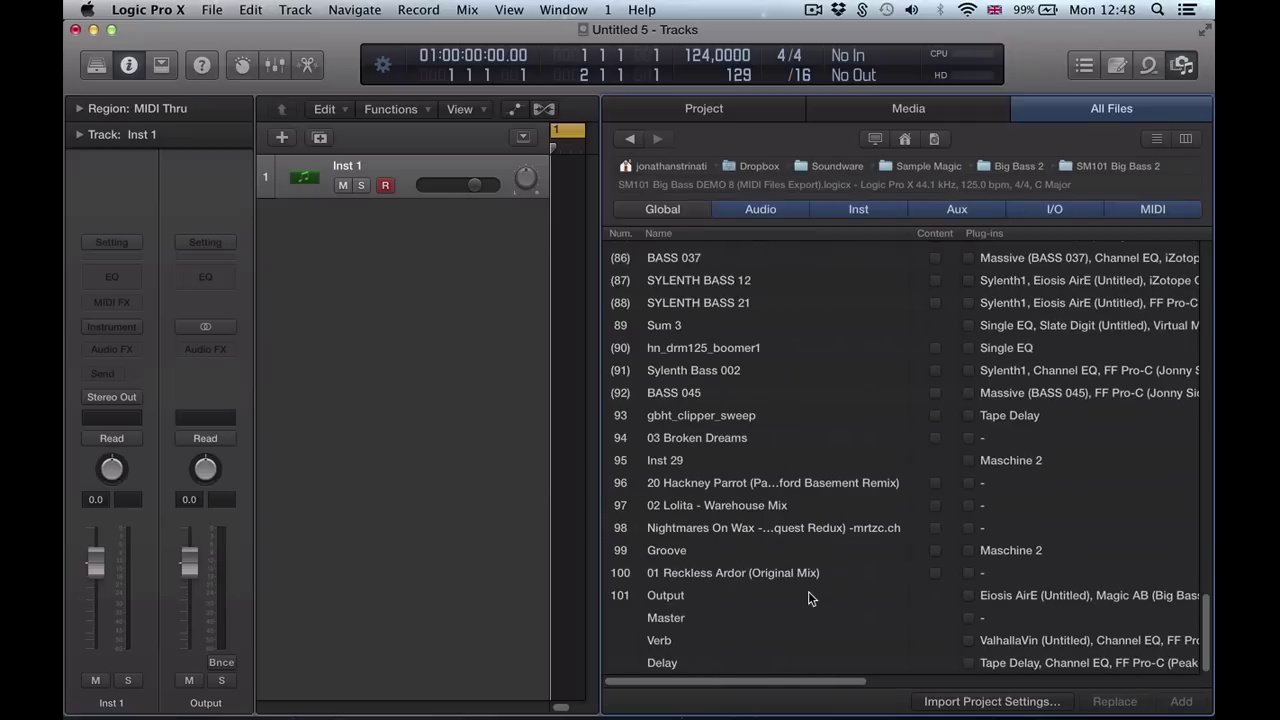
pyautogui.scroll(3, 688, 395)
pyautogui.scroll(-3, 735, 557)
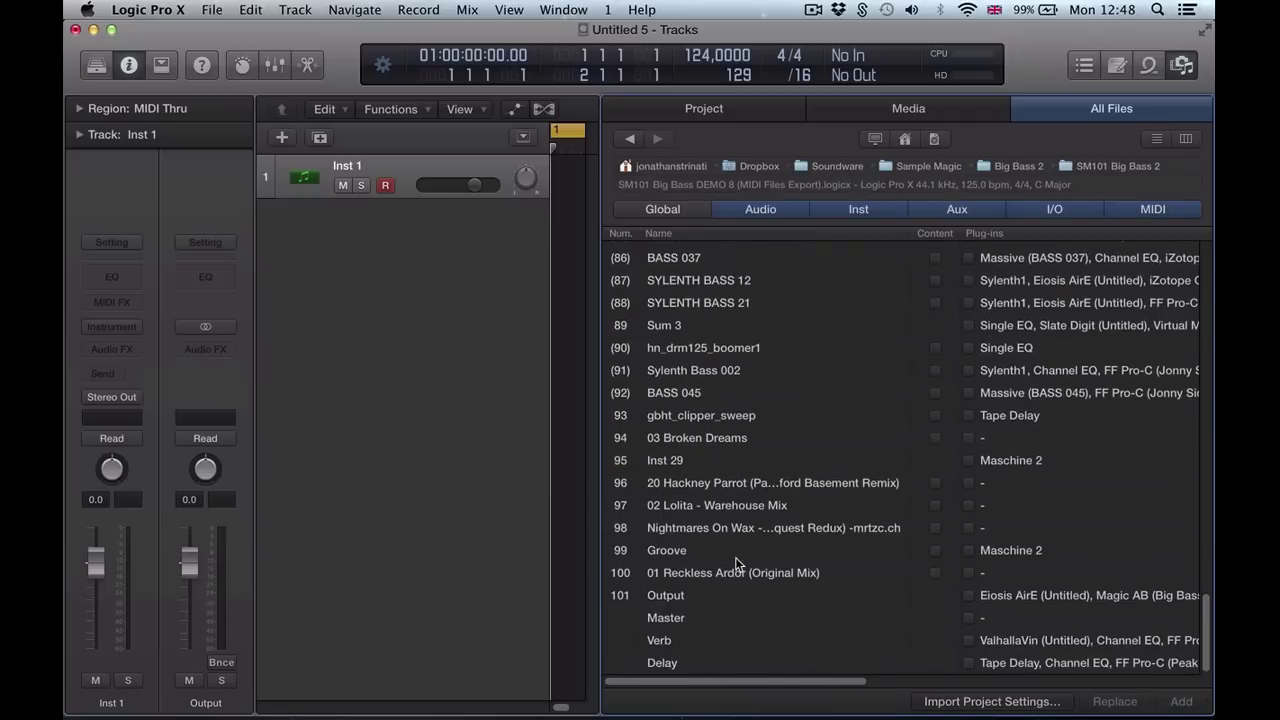
# Inspect the Master, Verb and Delay entries at the bottom of the track list.
pyautogui.click(686, 618)
pyautogui.click(667, 647)
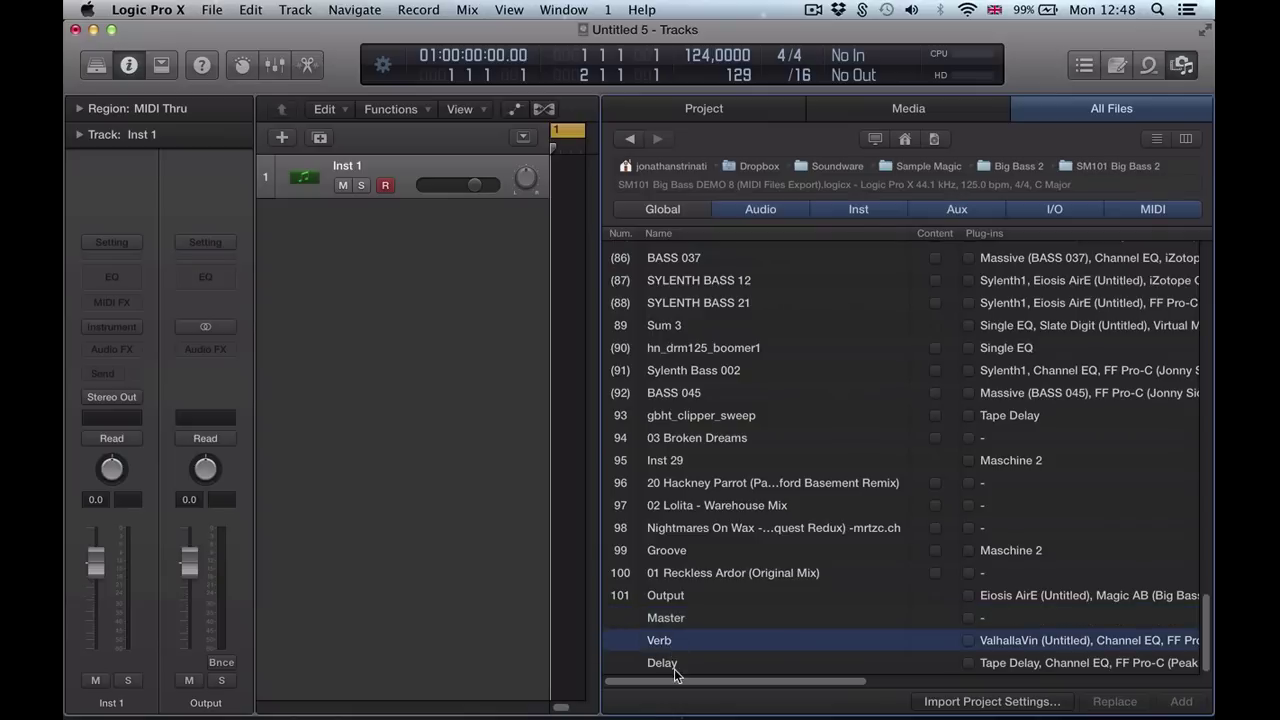
pyautogui.click(678, 668)
pyautogui.hscroll(5, 760, 688)
pyautogui.hscroll(-5, 857, 686)
pyautogui.scroll(5, 790, 557)
pyautogui.scroll(10, 790, 555)
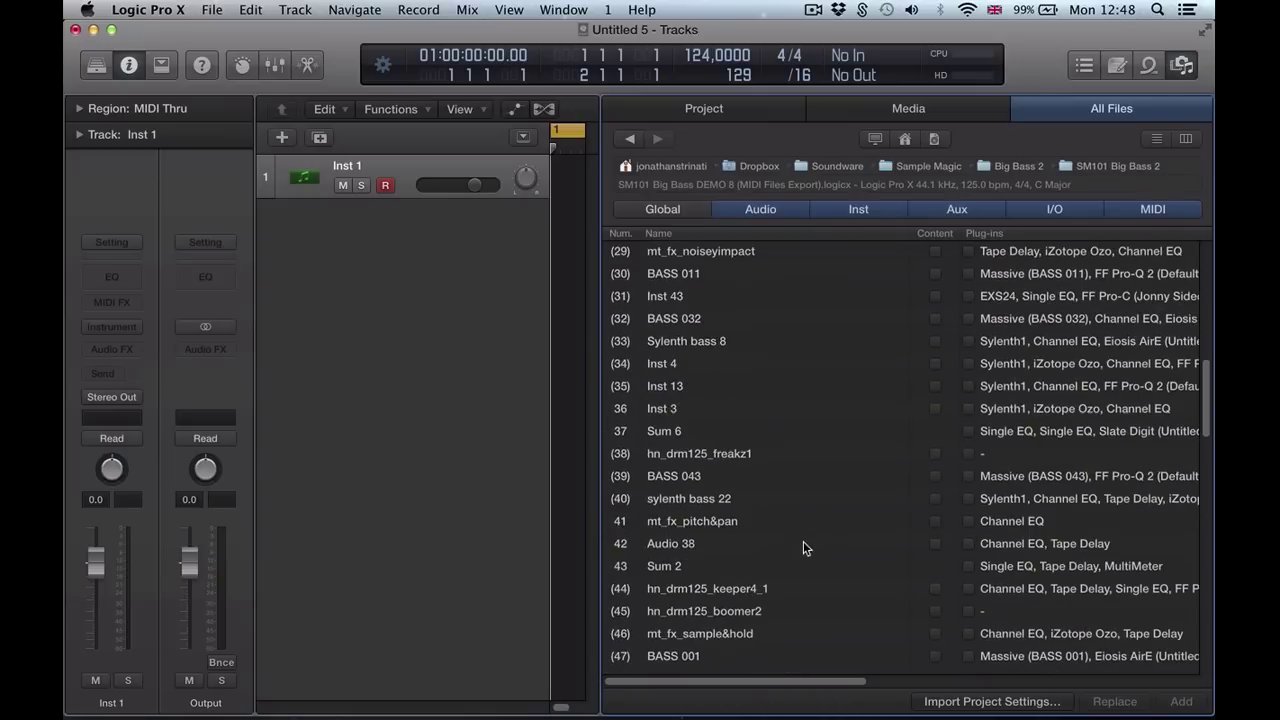
pyautogui.scroll(7, 675, 340)
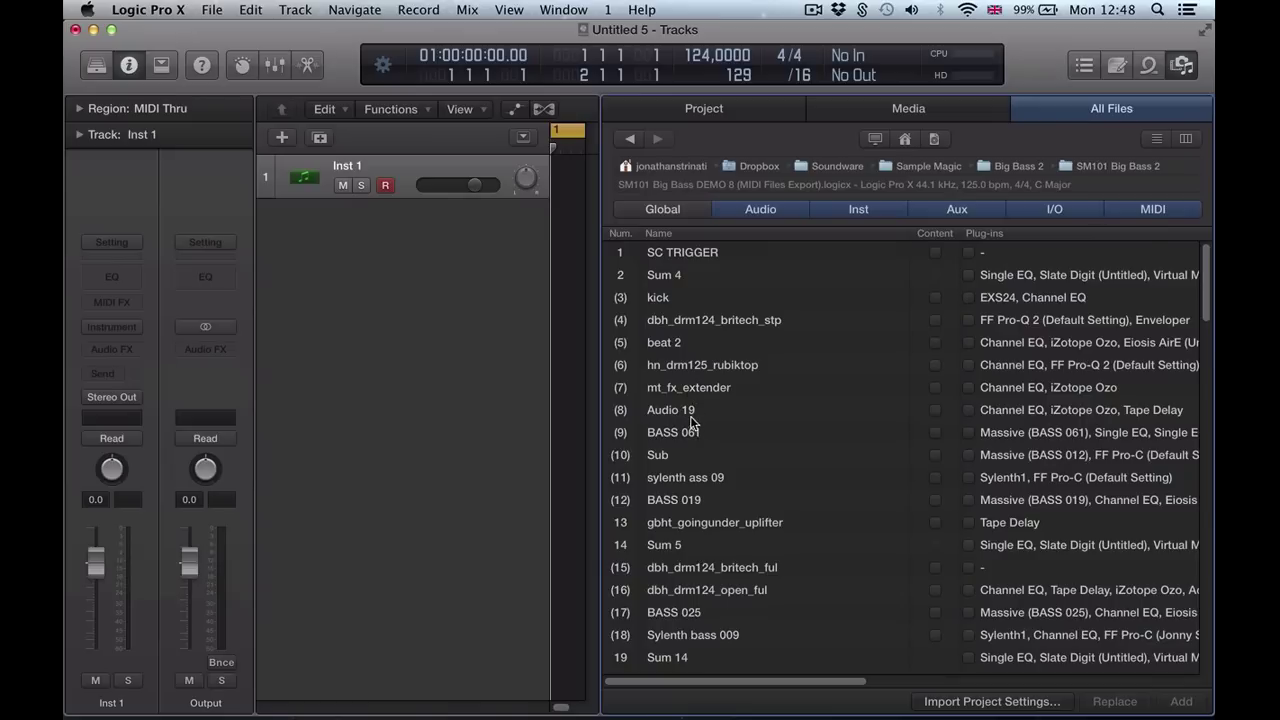
pyautogui.scroll(-2, 694, 449)
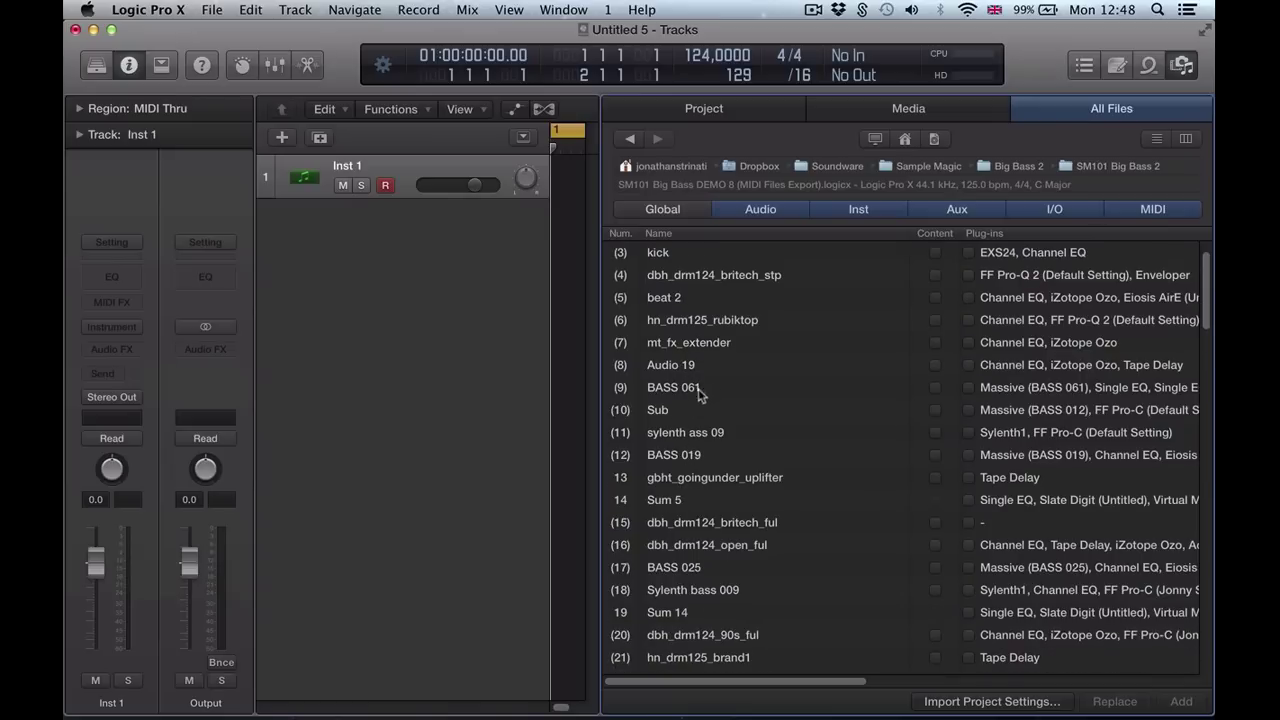
# Tick Content, Plug-ins, Sends, I/O and Automation for track 9, BASS 061.
pyautogui.click(664, 390)
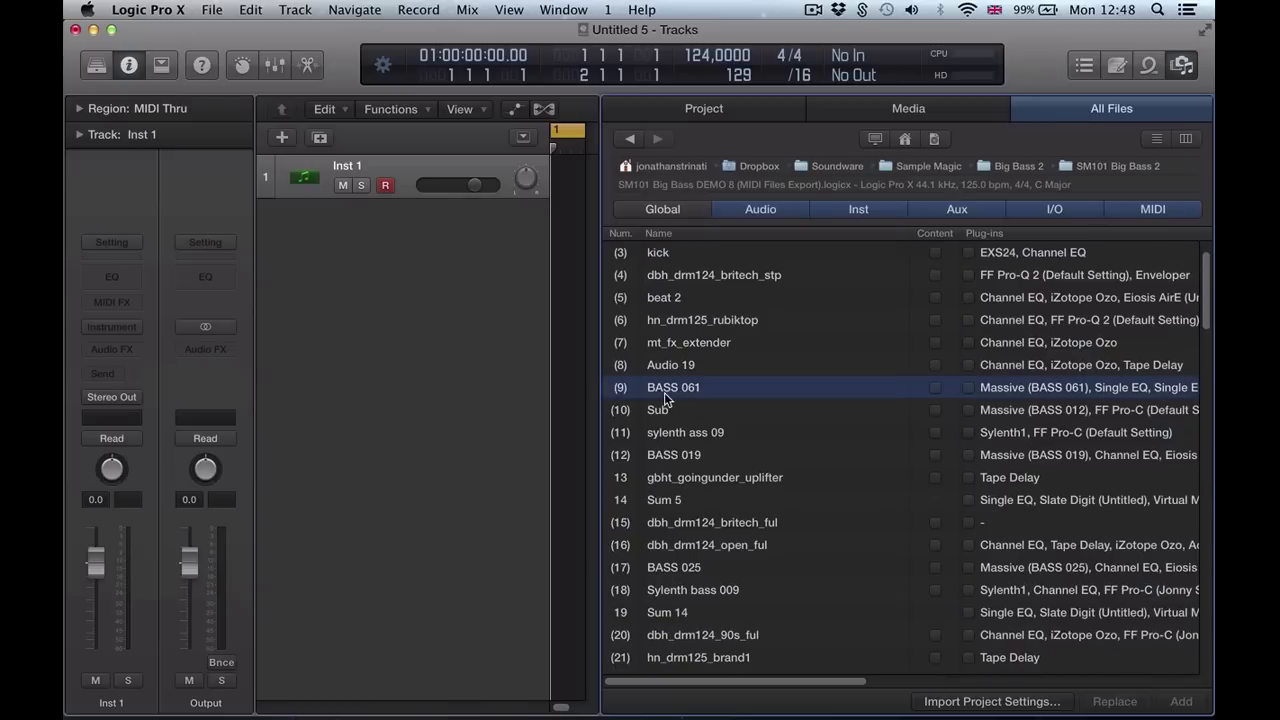
pyautogui.click(936, 389)
pyautogui.hscroll(5, 830, 685)
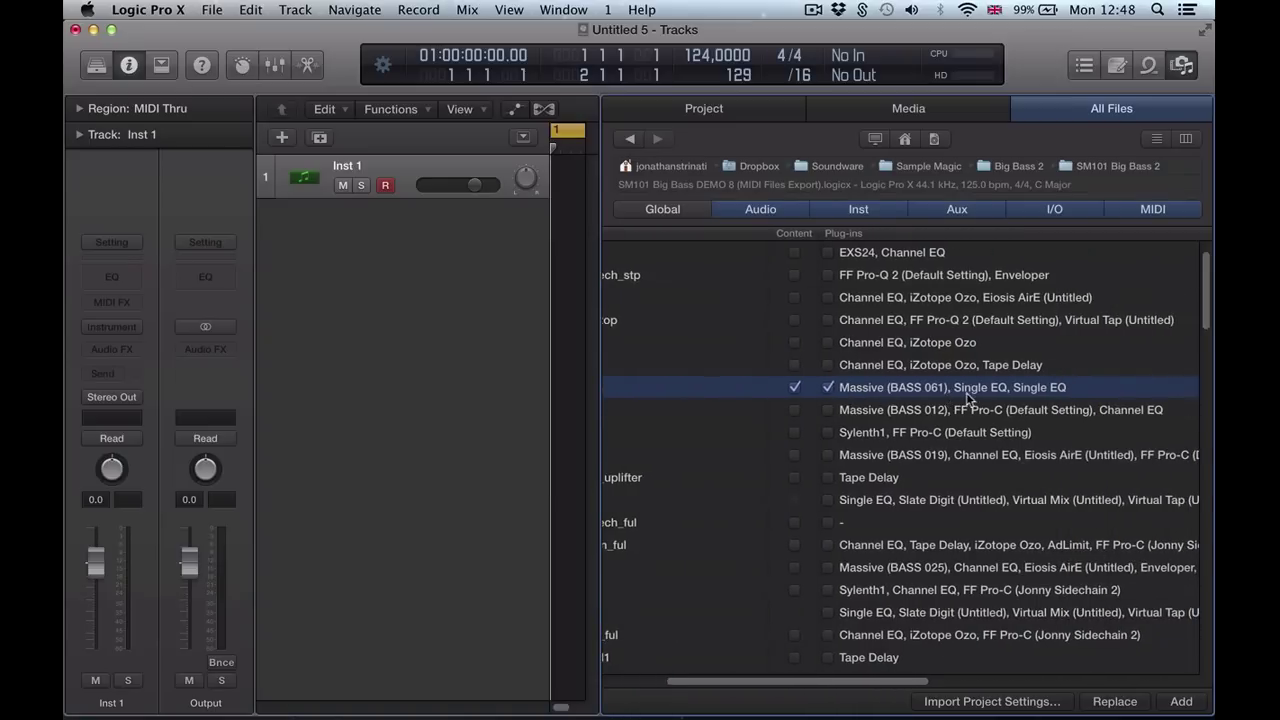
pyautogui.moveTo(920, 688); pyautogui.dragTo(1091, 654)
pyautogui.hscroll(5, 1091, 654)
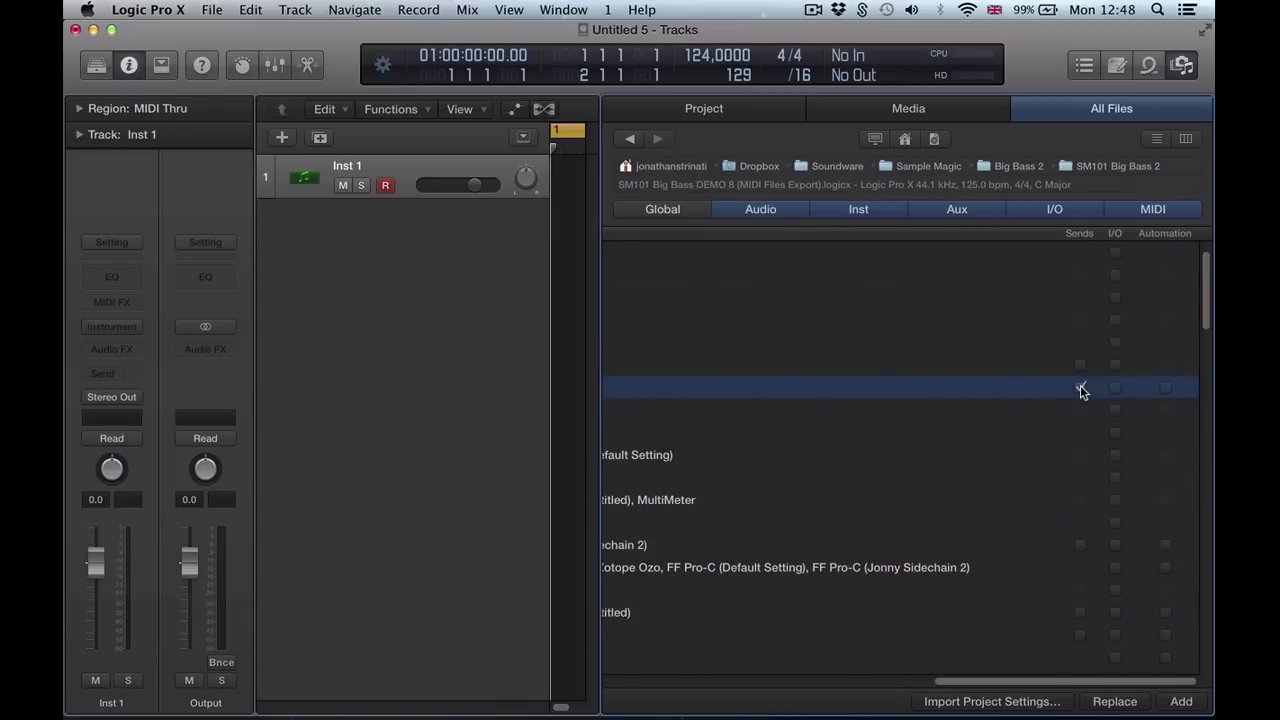
pyautogui.click(1165, 387)
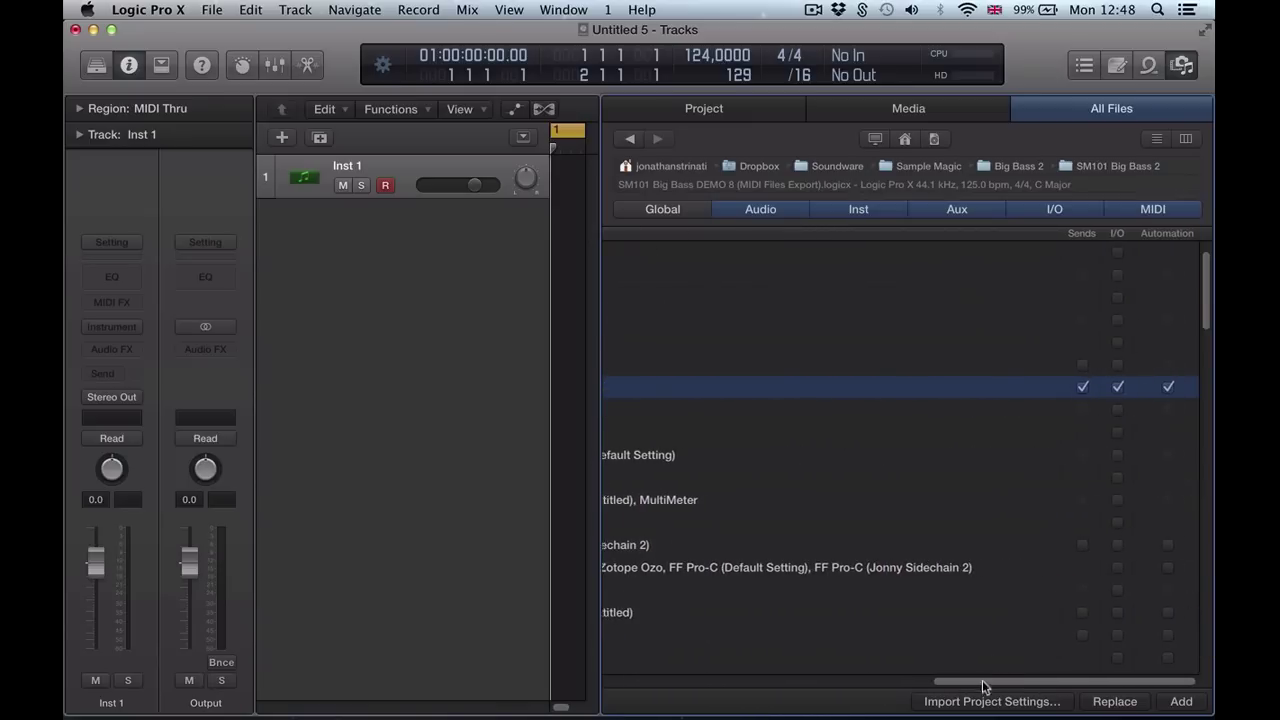
pyautogui.hscroll(-10, 966, 690)
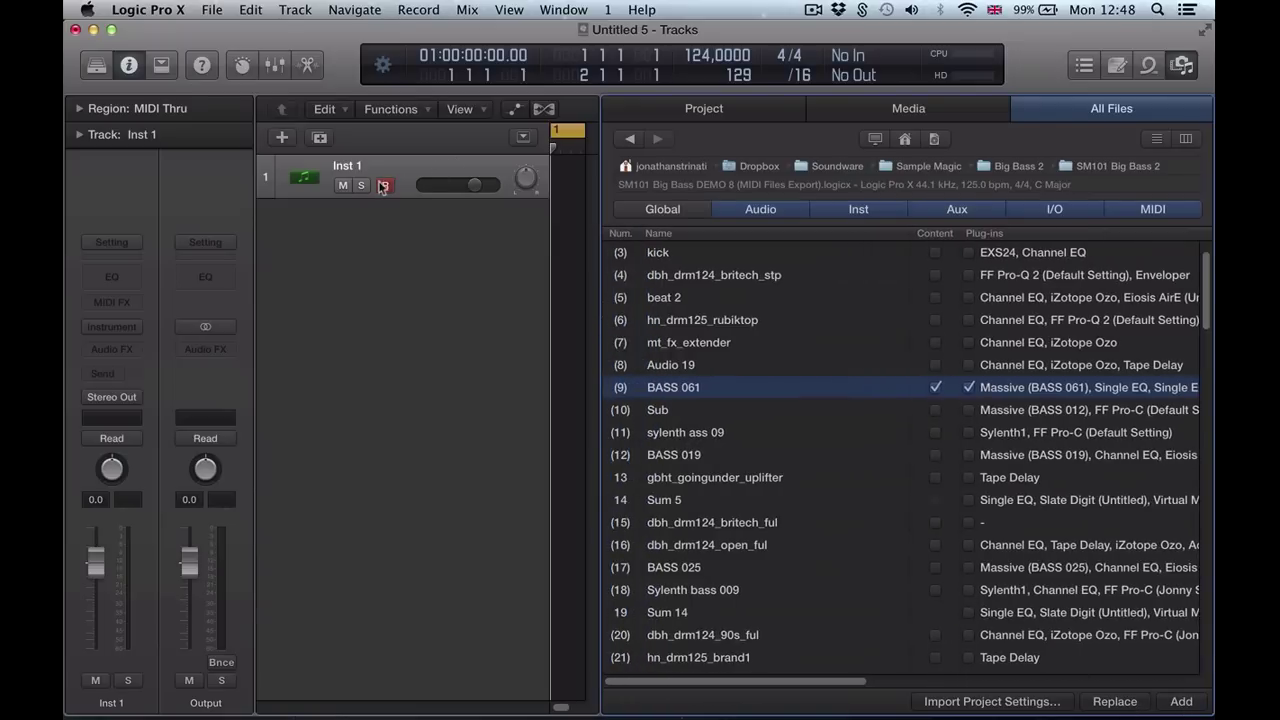
# Import BASS 061 with its send routed to the Verb aux, then hide the browser and select its region.
pyautogui.click(1172, 701)
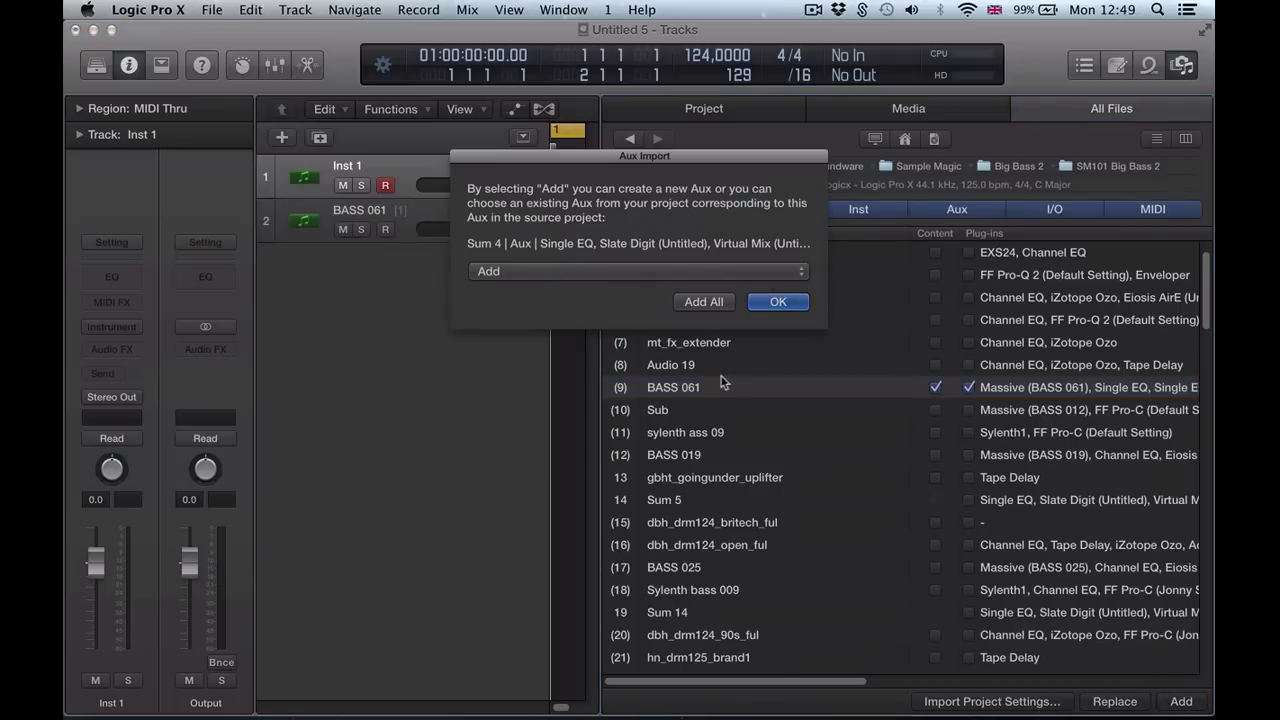
pyautogui.click(496, 268)
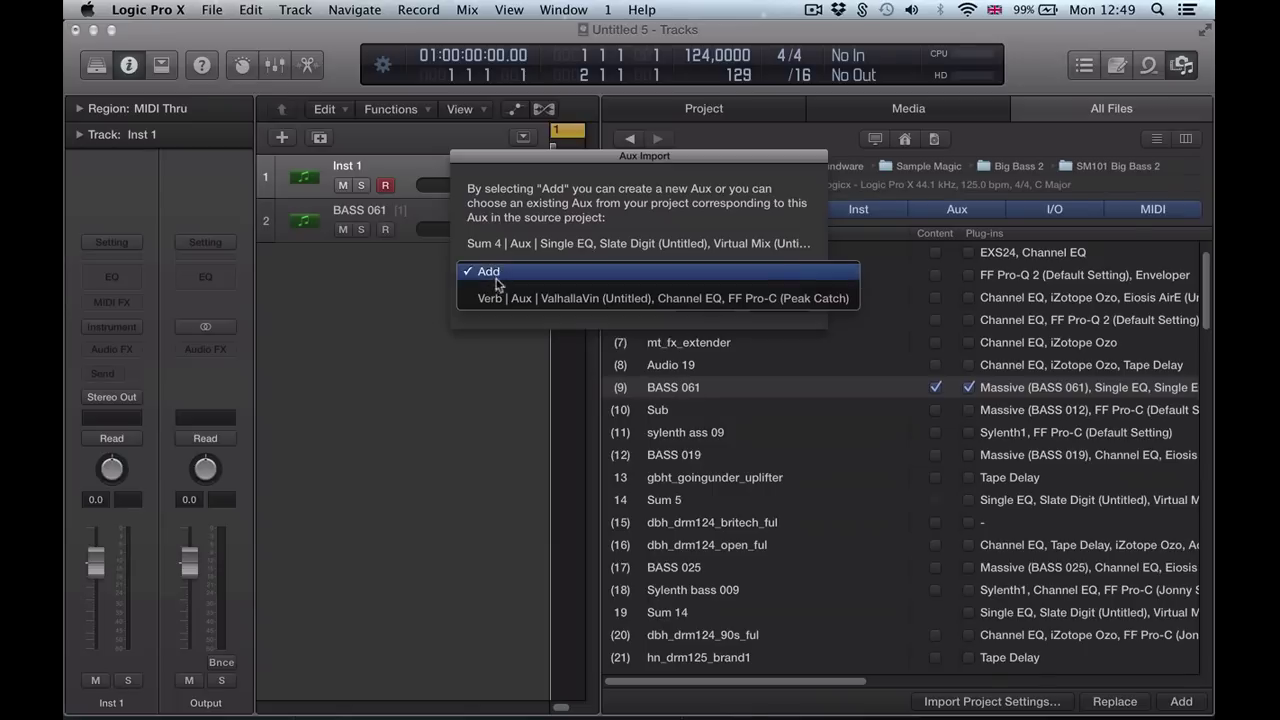
pyautogui.click(548, 298)
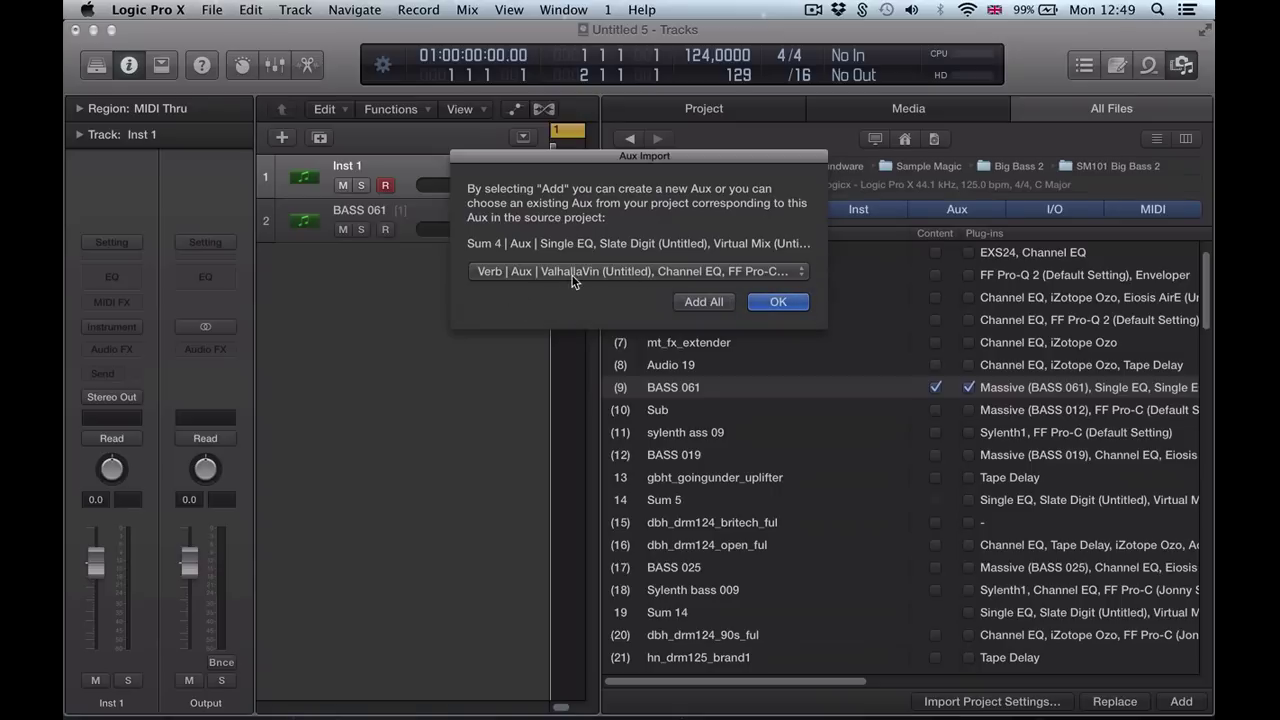
pyautogui.click(778, 301)
pyautogui.press('f')
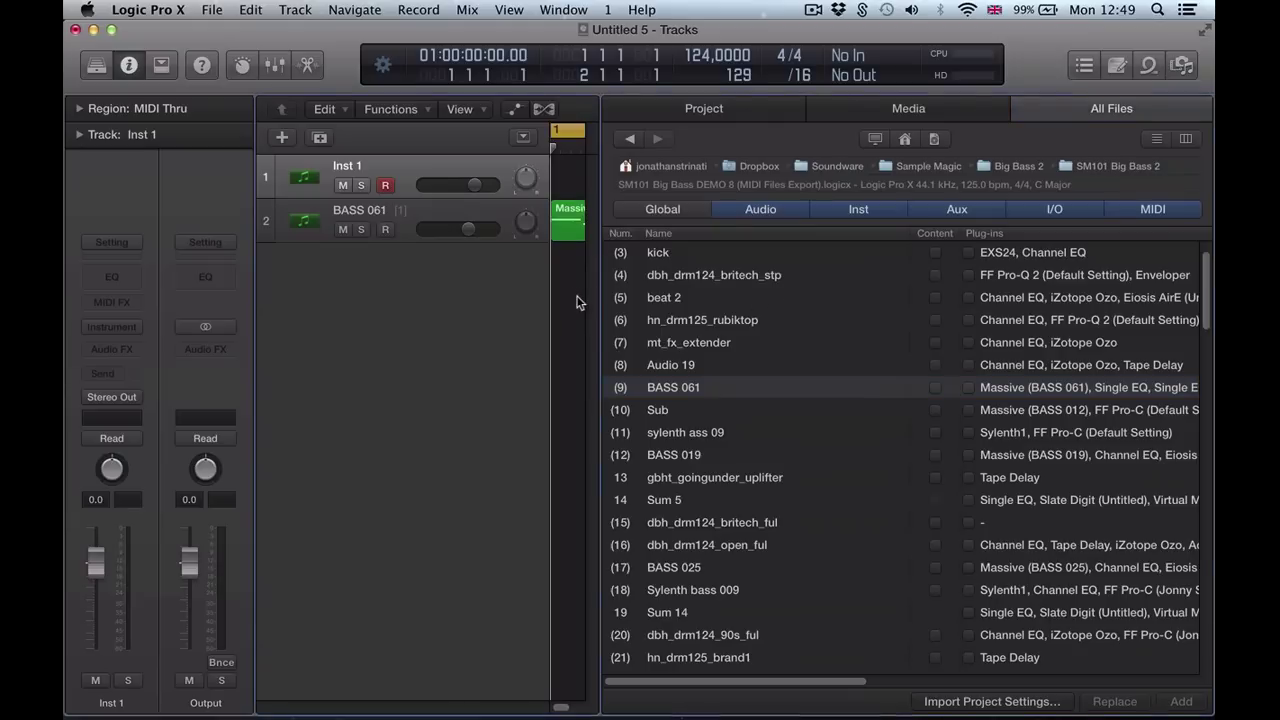
pyautogui.click(425, 210)
# Turn off Cycle and play the BASS 061 part, returning the playhead to the start.
pyautogui.press('super+Left')
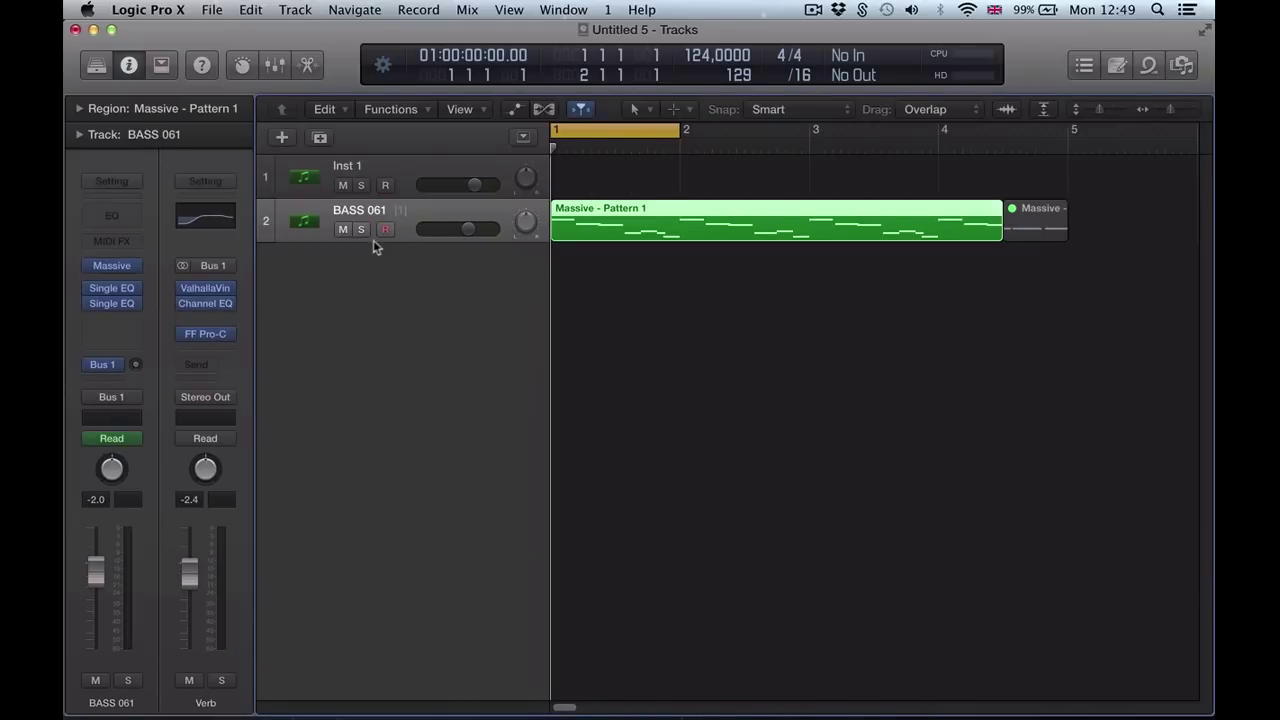
pyautogui.click(631, 127)
pyautogui.press('space')
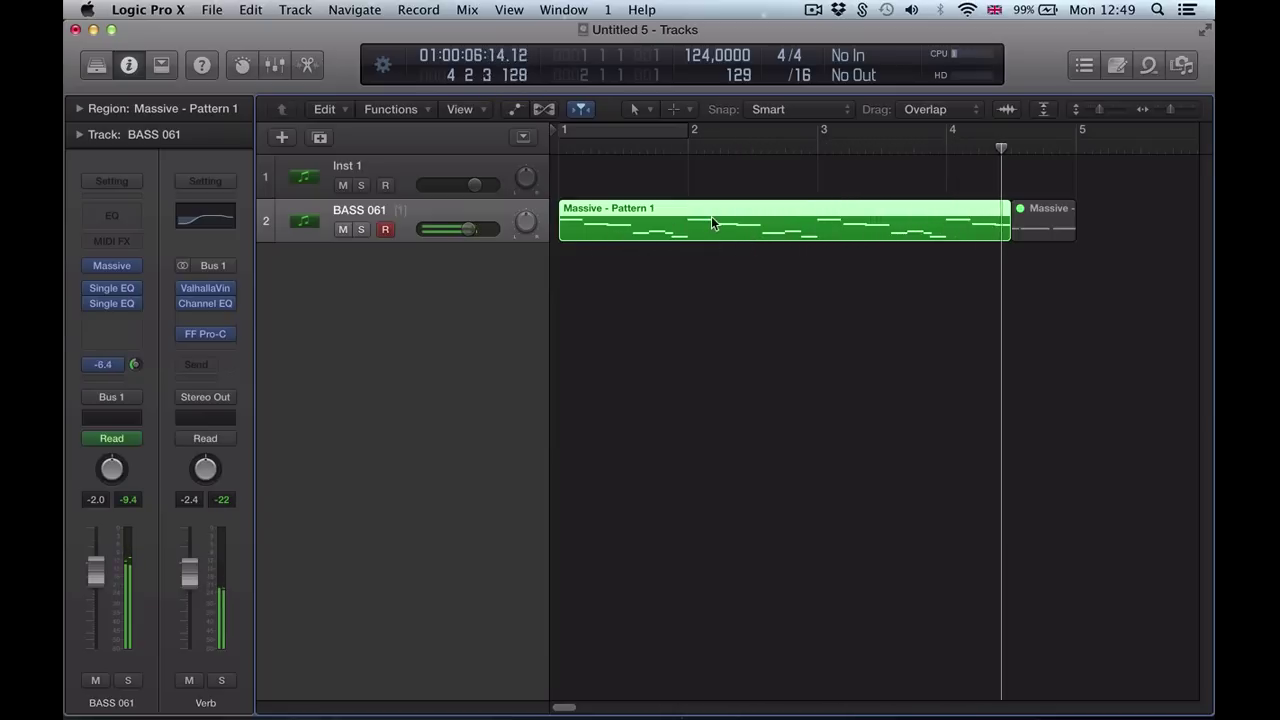
pyautogui.press('space')
pyautogui.press('Return')
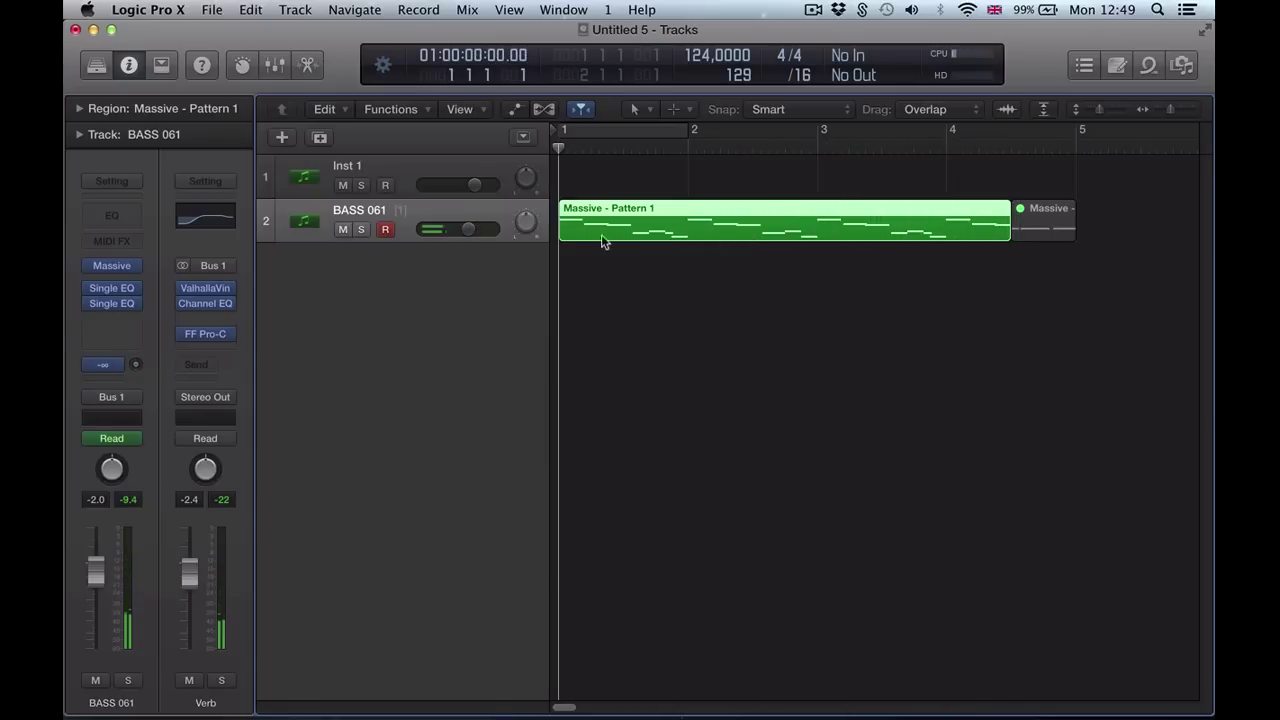
# Review BASS 061's Verb-send and EQ-frequency automation lanes and briefly open the Massive instrument.
pyautogui.press('a')
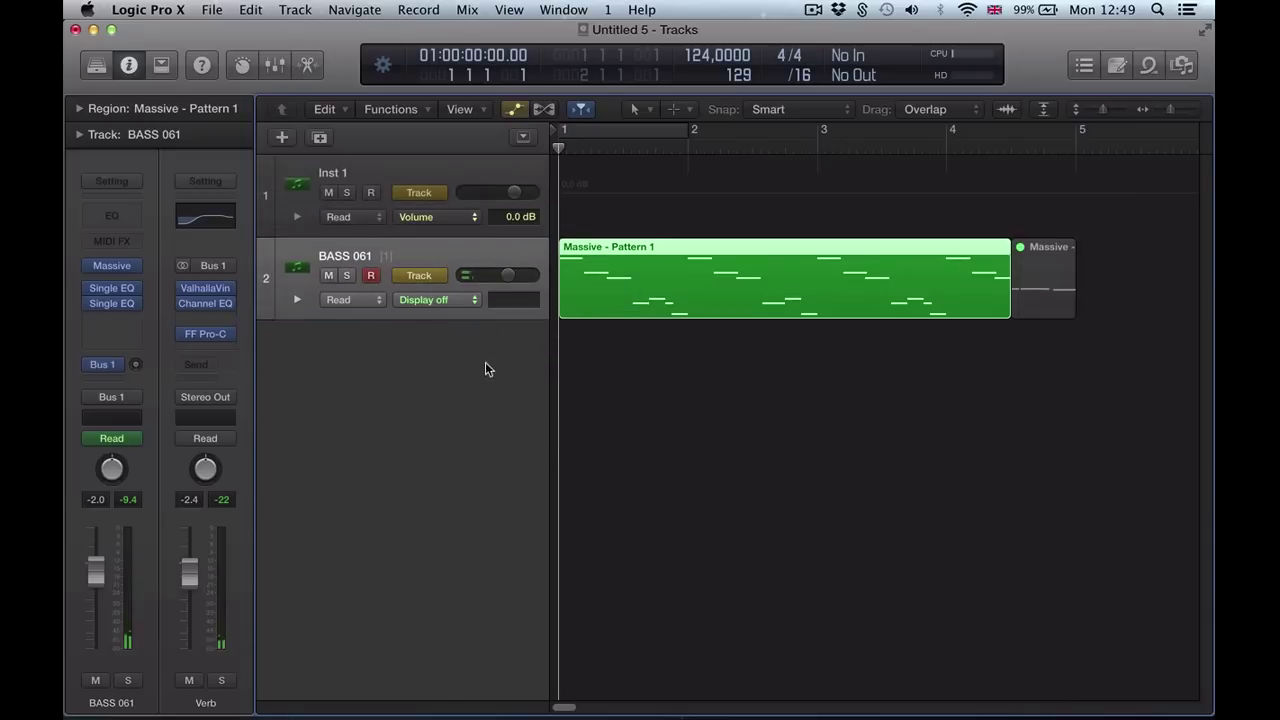
pyautogui.click(297, 300)
pyautogui.press('super+Left')
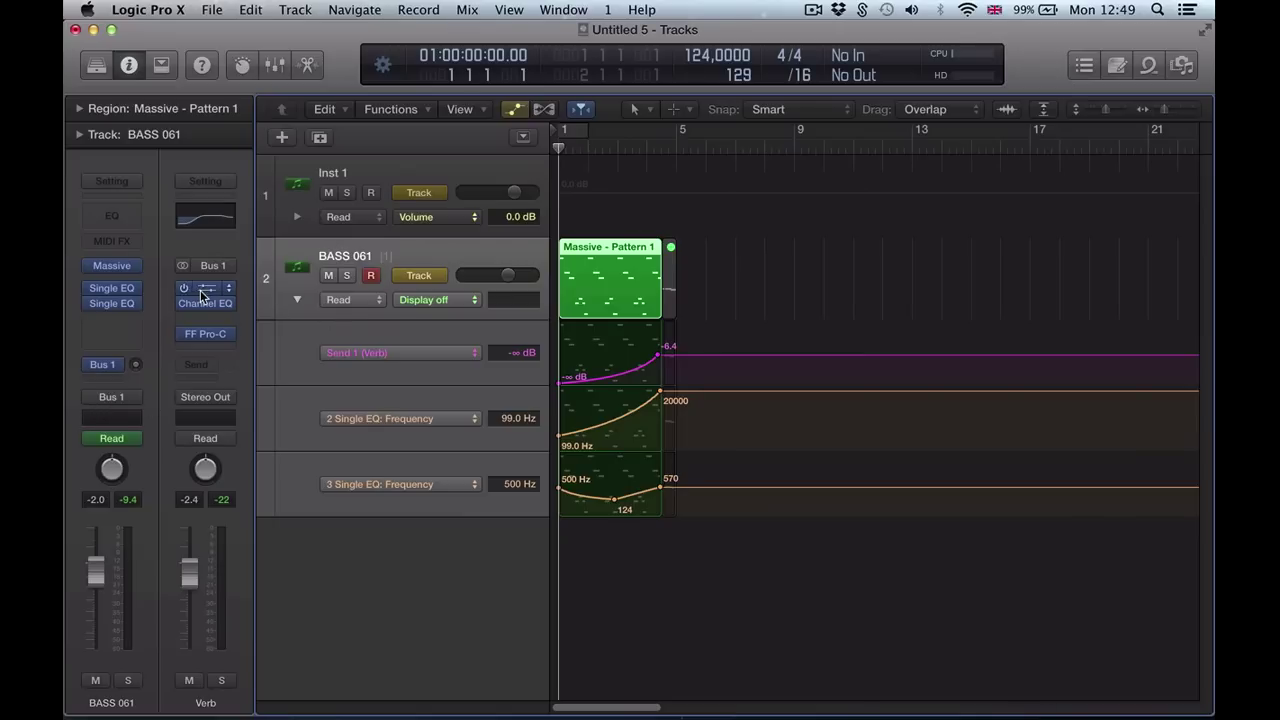
pyautogui.moveTo(210, 295)
pyautogui.click(108, 267)
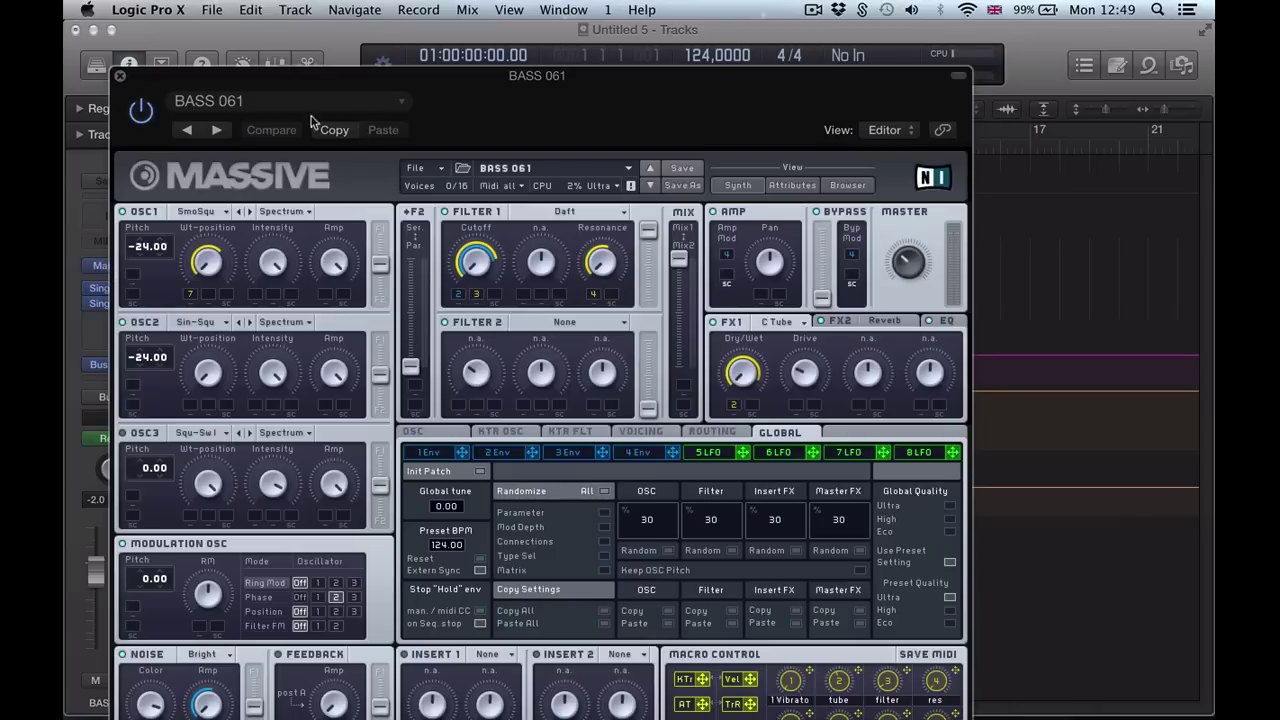
pyautogui.click(119, 76)
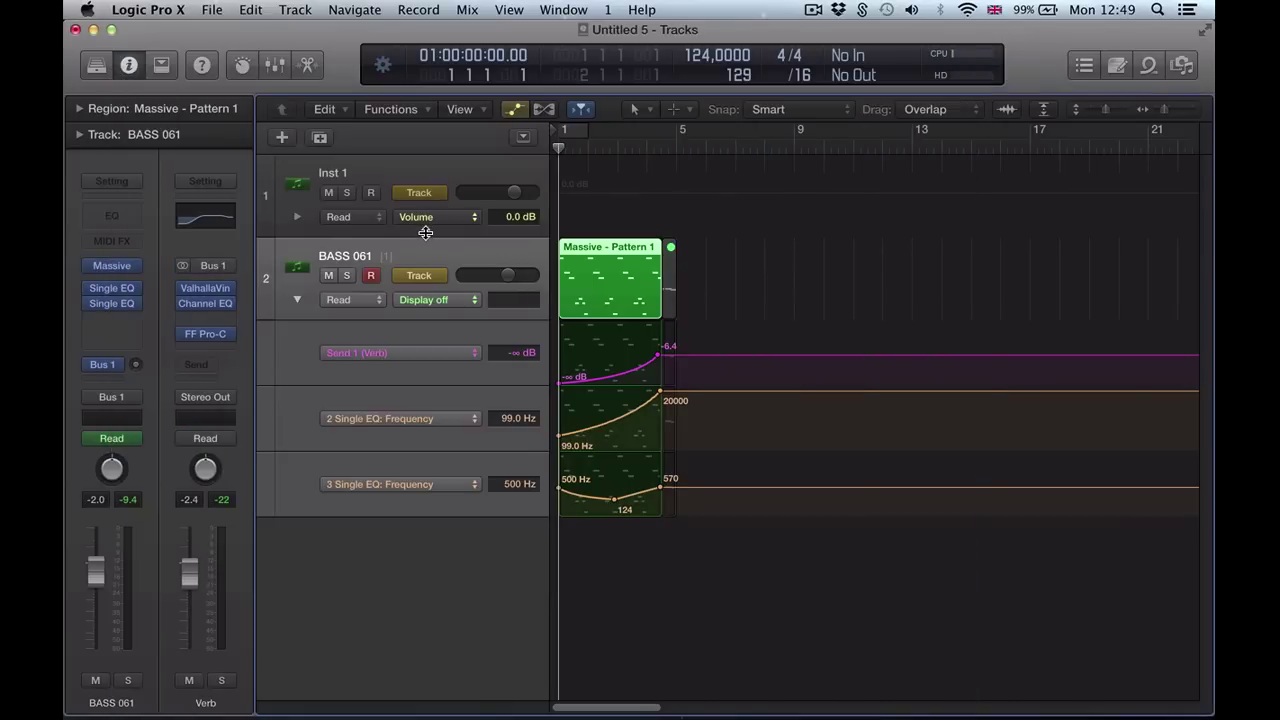
# Hide automation, reopen the browser and load SM101 Big Bass DEMO 8's track list.
pyautogui.press('a')
pyautogui.press('f')
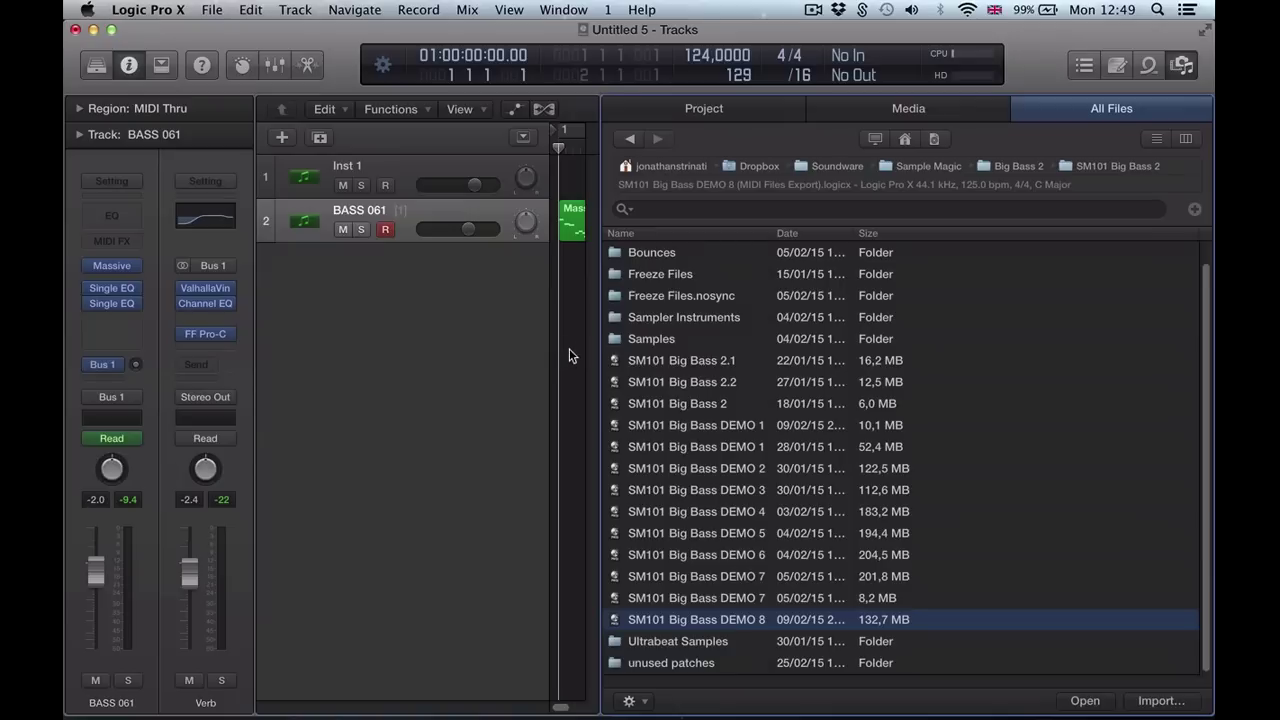
pyautogui.click(700, 606)
pyautogui.click(702, 621)
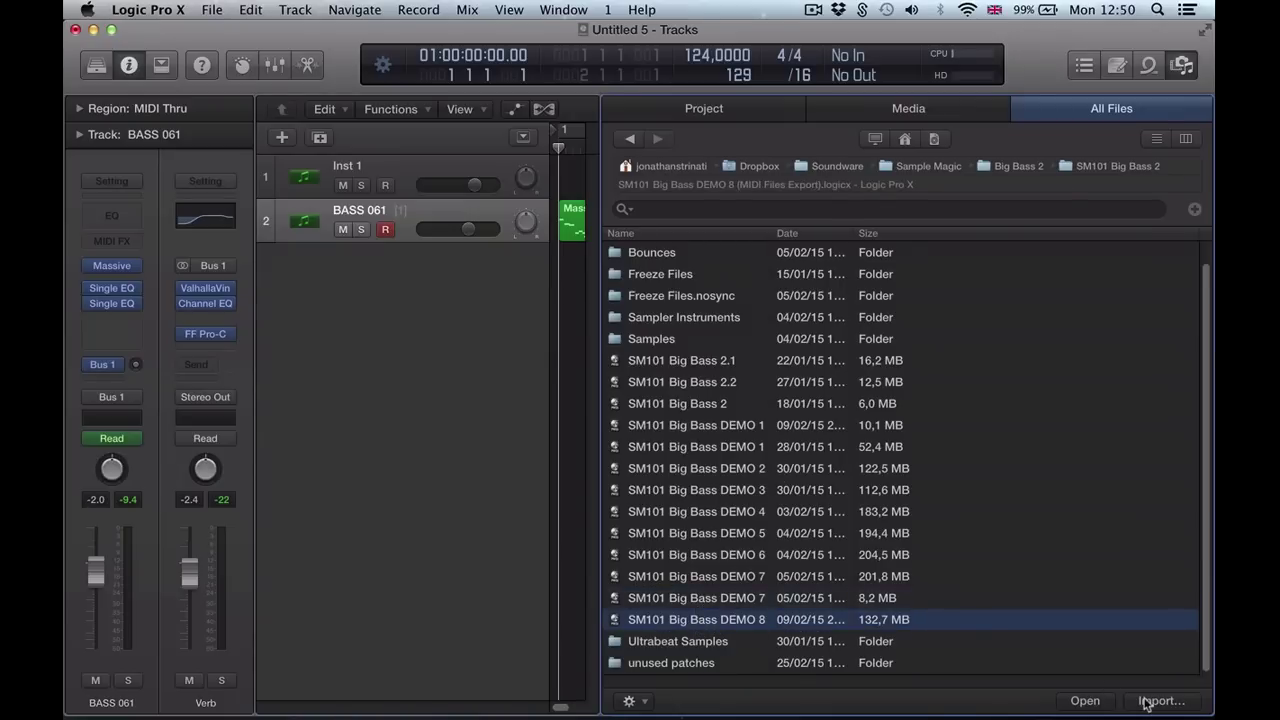
pyautogui.click(1145, 701)
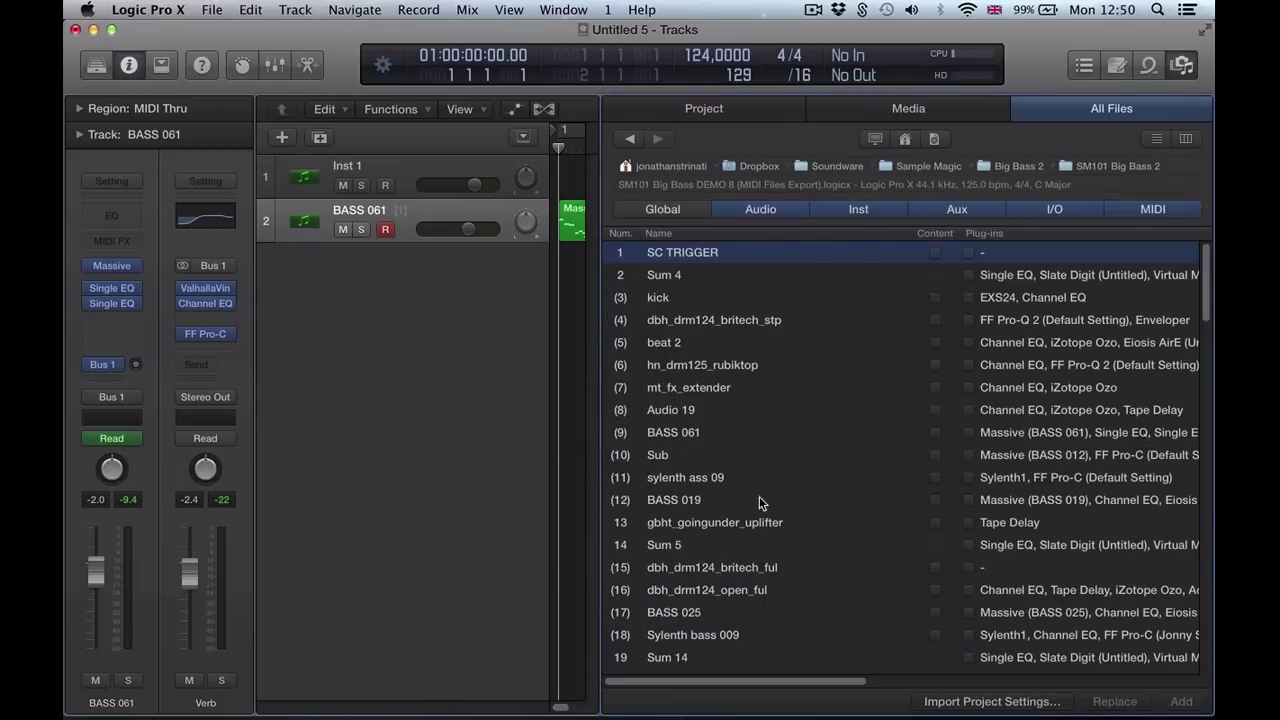
# Select track 16, dbh_drm124_open_ful, and tick its Content and Plug-ins.
pyautogui.click(728, 391)
pyautogui.scroll(-3, 745, 470)
pyautogui.click(700, 419)
pyautogui.click(707, 441)
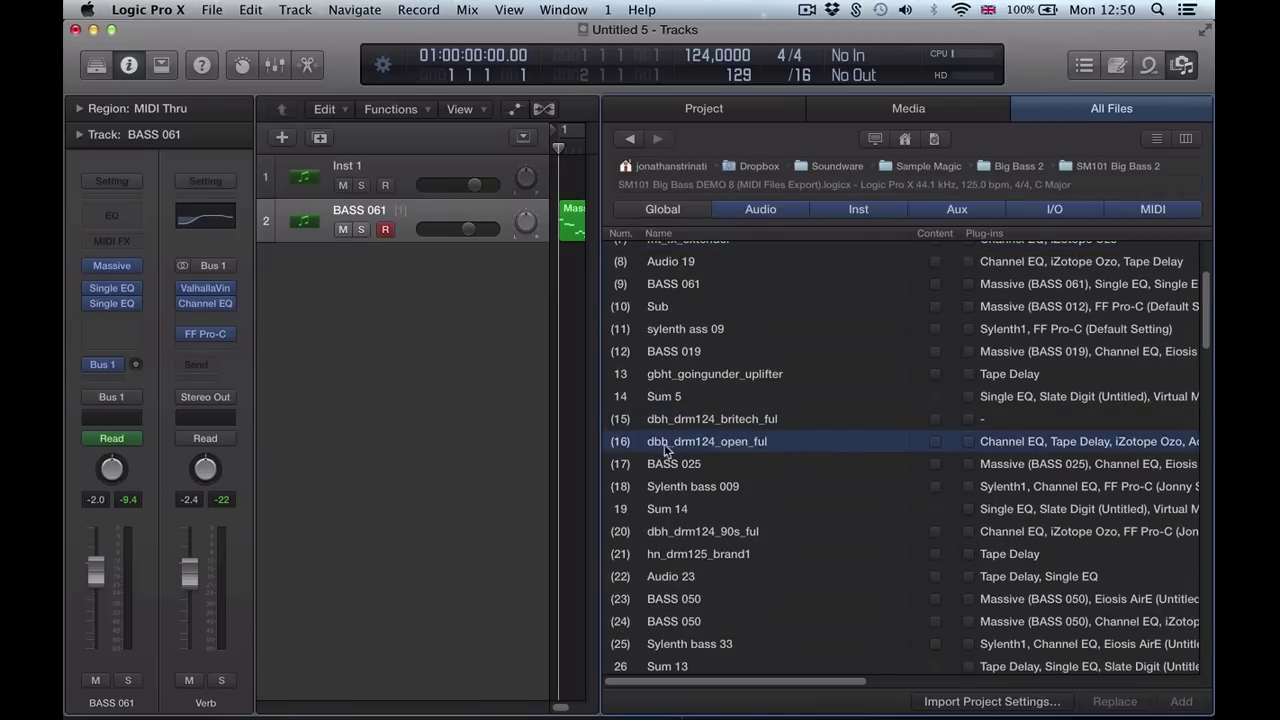
pyautogui.click(934, 441)
pyautogui.click(967, 443)
pyautogui.moveTo(795, 688); pyautogui.dragTo(877, 688)
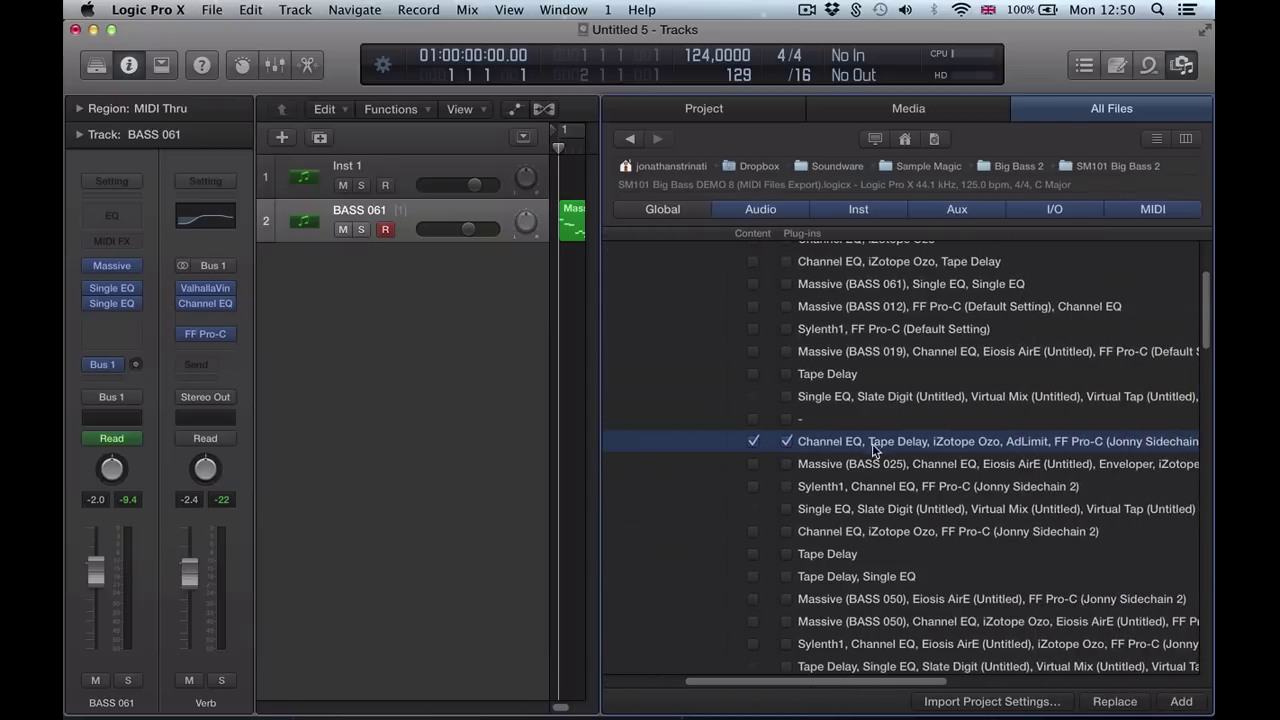
pyautogui.moveTo(888, 688); pyautogui.dragTo(1165, 685)
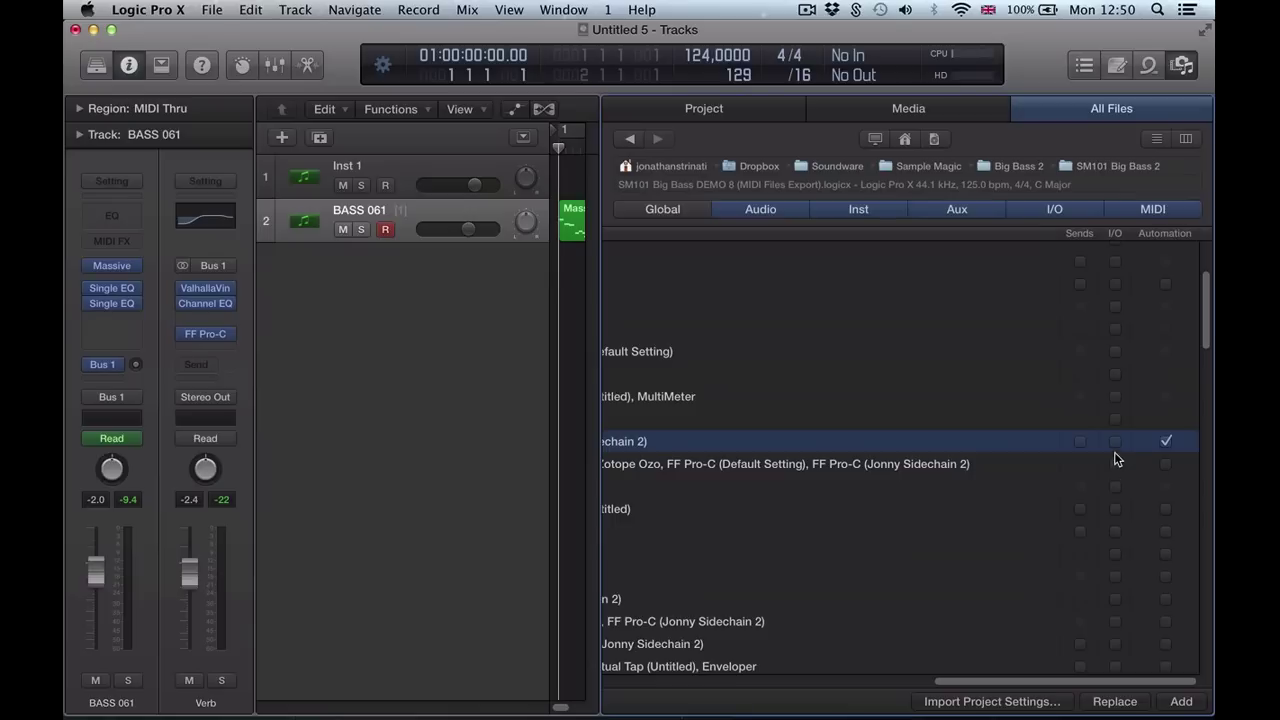
pyautogui.moveTo(1062, 680); pyautogui.dragTo(655, 647)
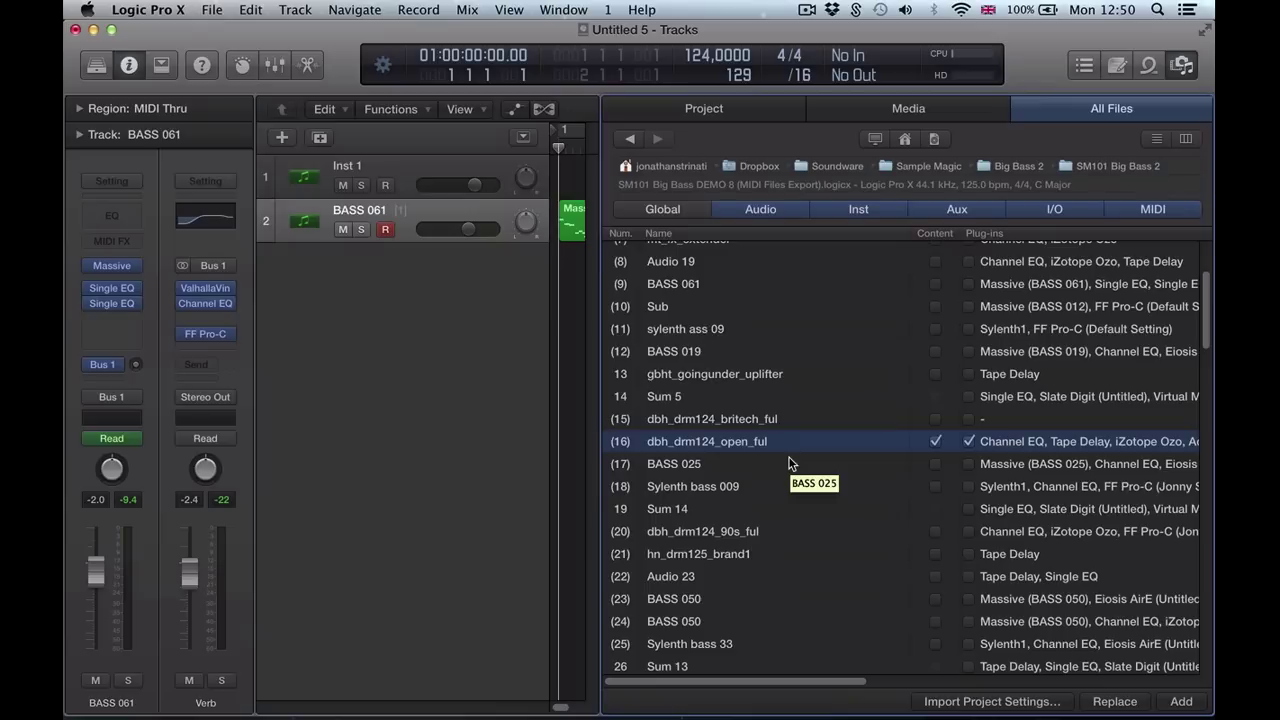
# Add the dbh_drm124_open_ful track to the project and close the browser.
pyautogui.click(1181, 703)
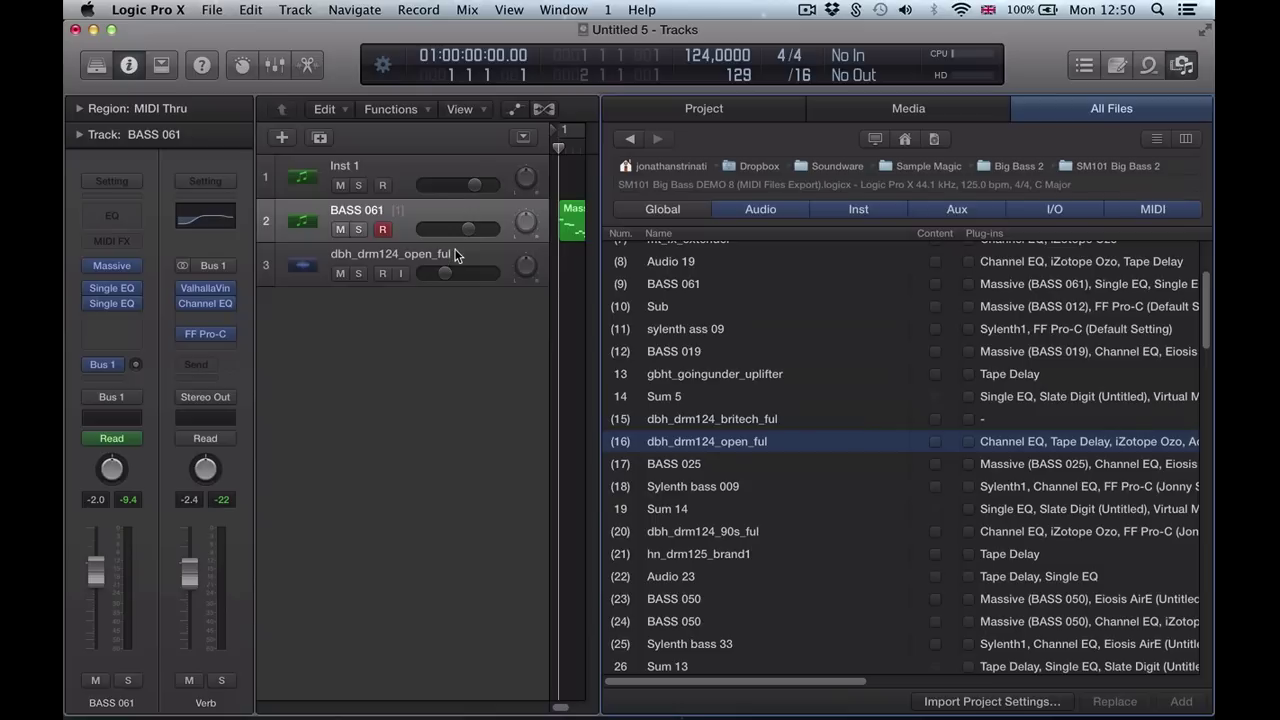
pyautogui.moveTo(816, 684); pyautogui.dragTo(1052, 484)
pyautogui.hscroll(5, 1095, 683)
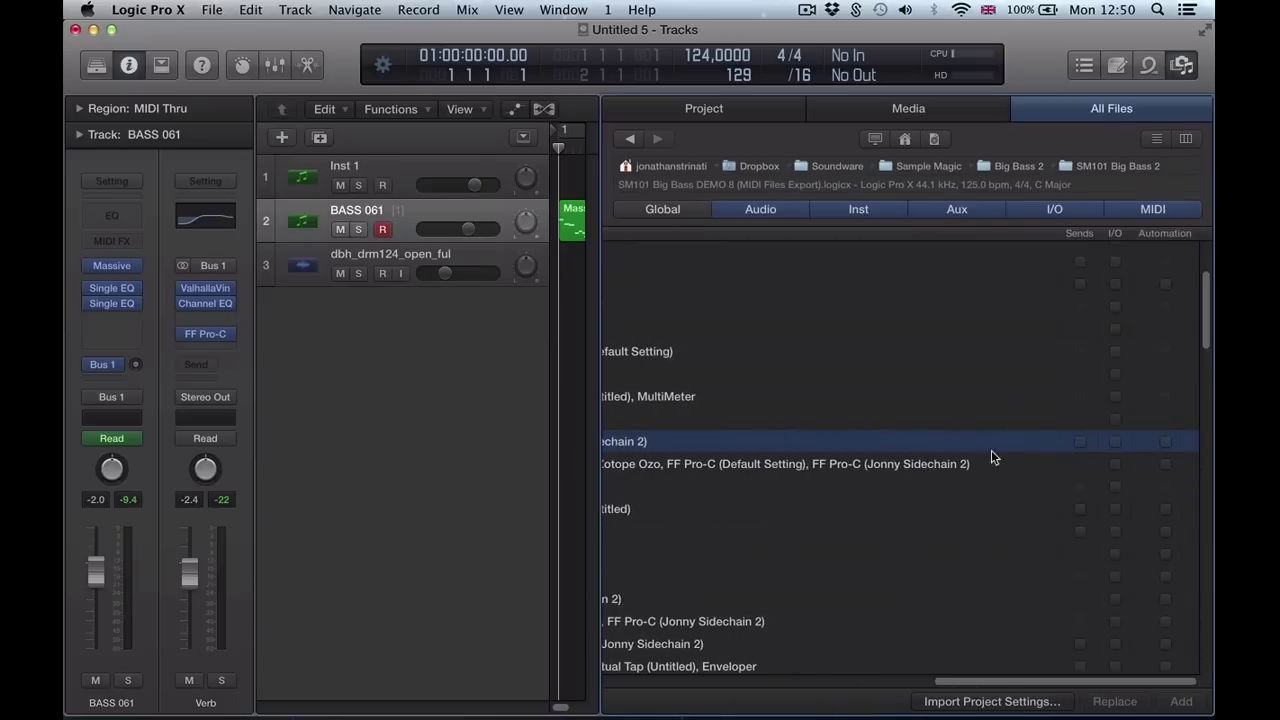
pyautogui.click(424, 254)
pyautogui.press('f')
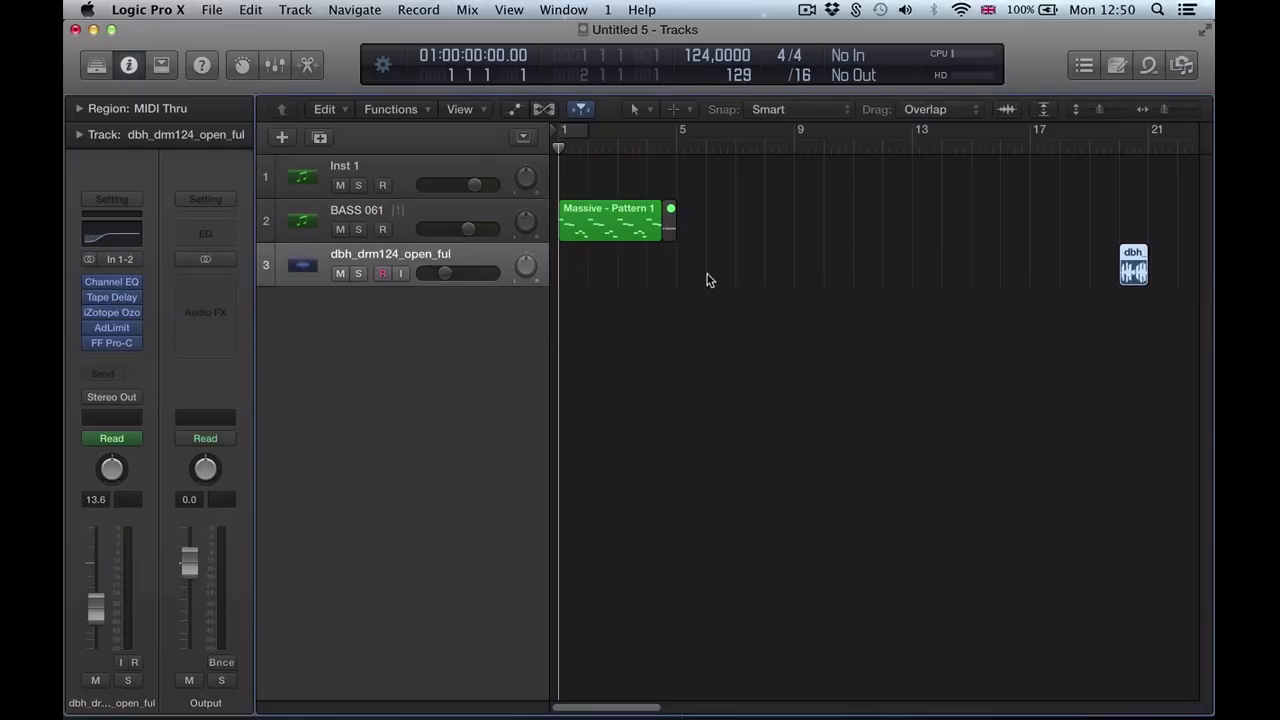
# Locate the drum region near bar 20, select it and play it.
pyautogui.press('super+Left')
pyautogui.press('super+Left')
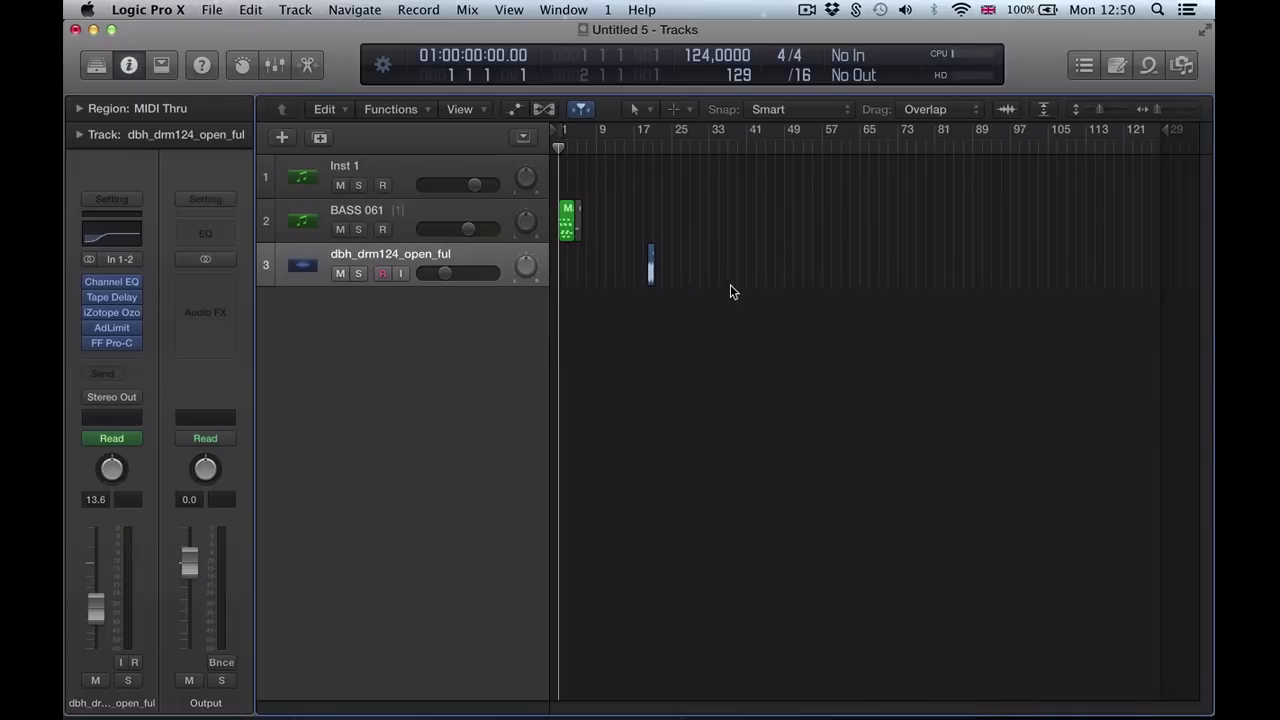
pyautogui.press('super+Right')
pyautogui.click(704, 148)
pyautogui.press('super+Right')
pyautogui.press('super+Right')
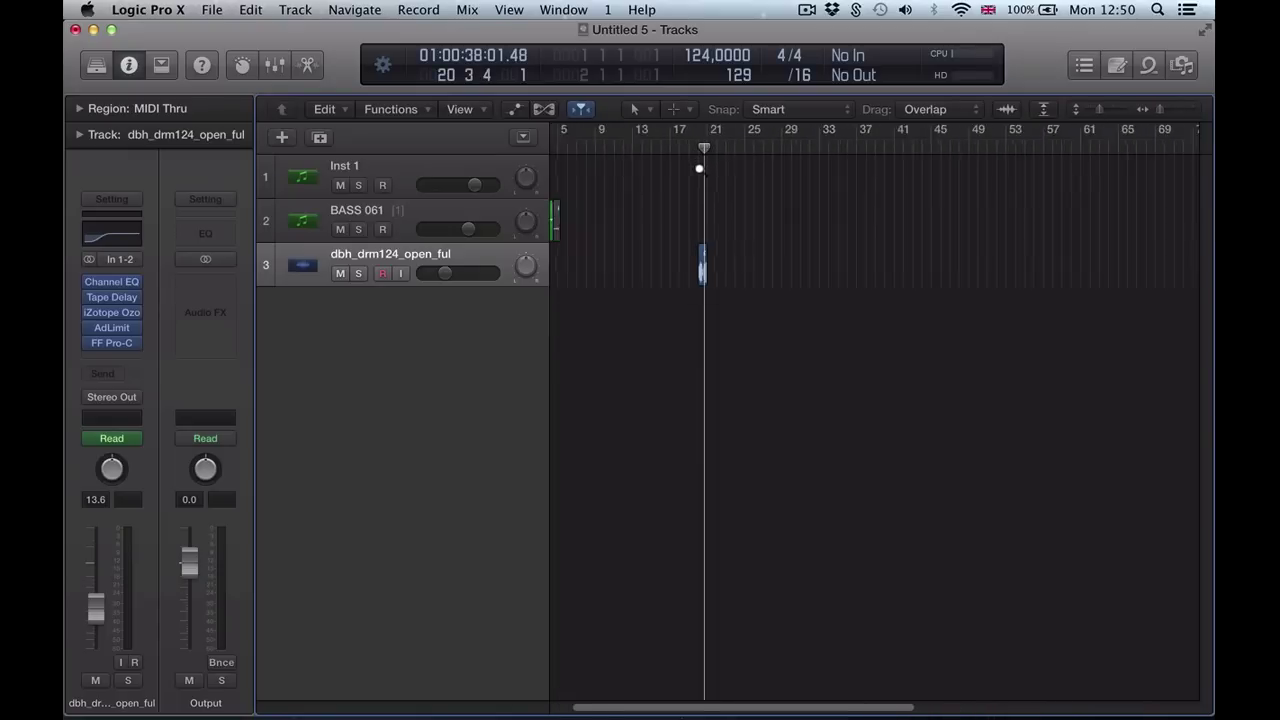
pyautogui.press('super+Right')
pyautogui.click(709, 271)
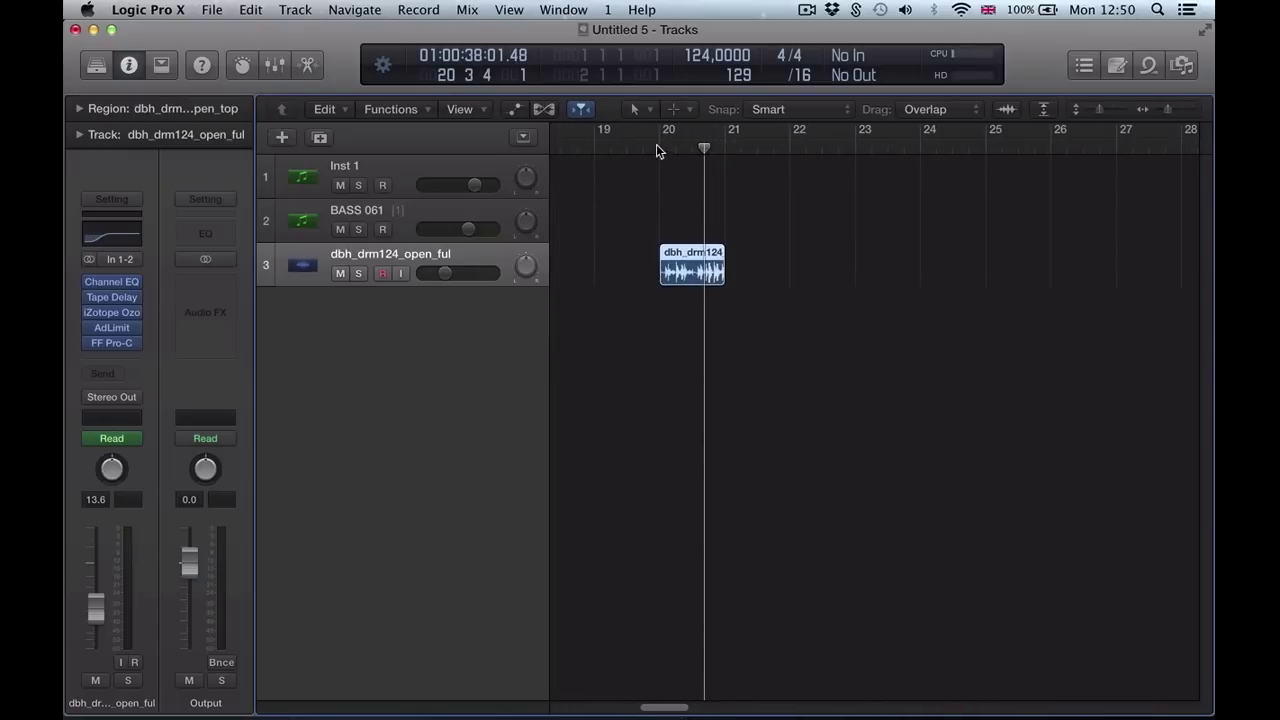
pyautogui.press('space')
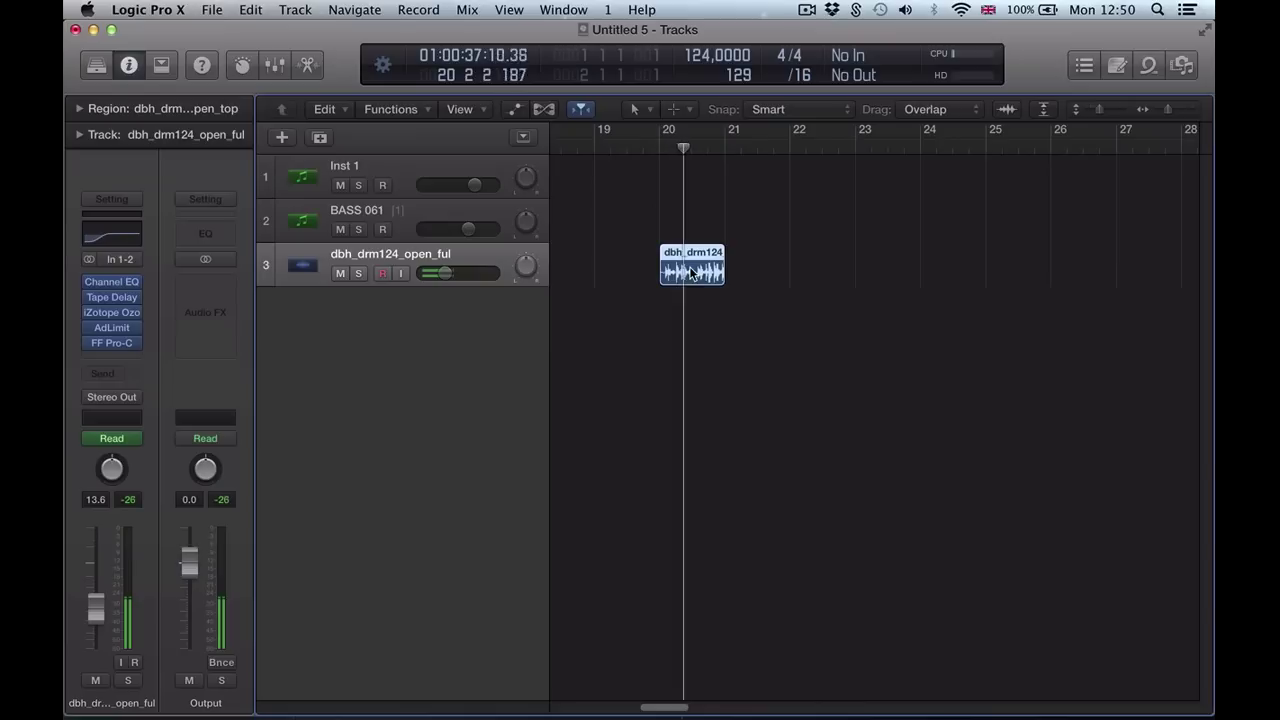
# Check the drum track's Tape Delay plug-in, then deselect the region.
pyautogui.click(109, 297)
pyautogui.click(119, 75)
pyautogui.click(594, 246)
pyautogui.press('Return')
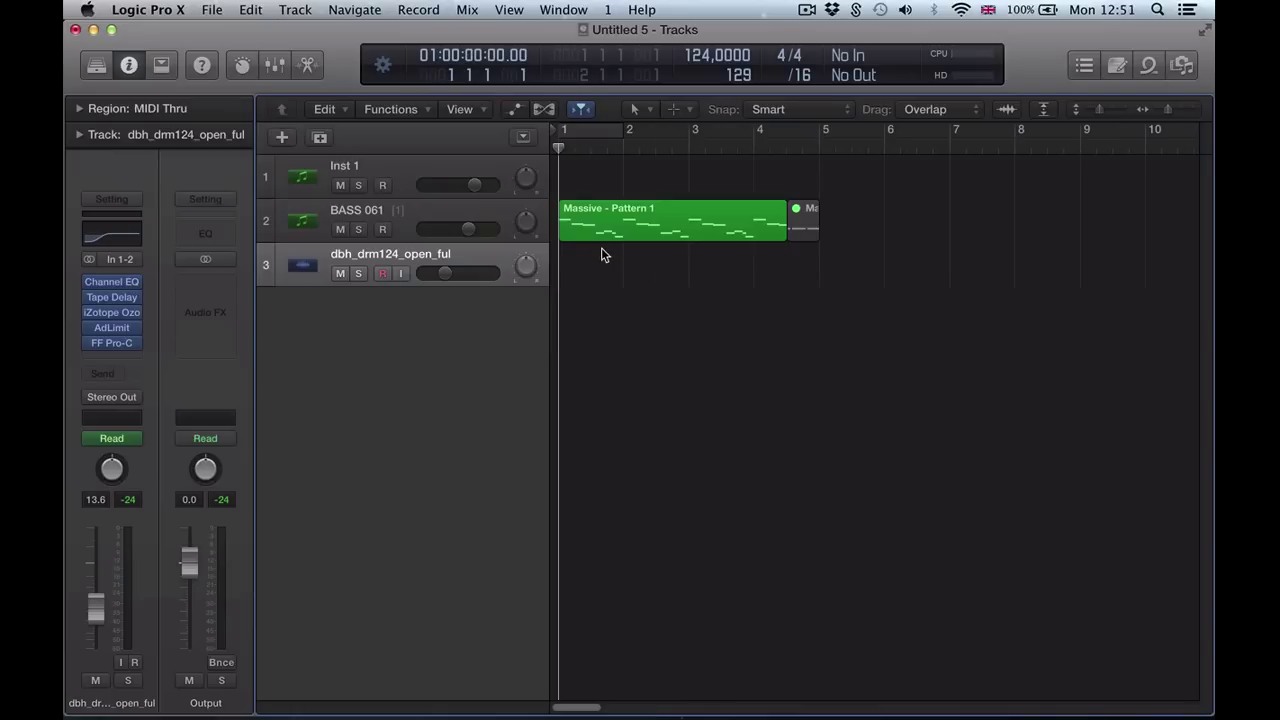